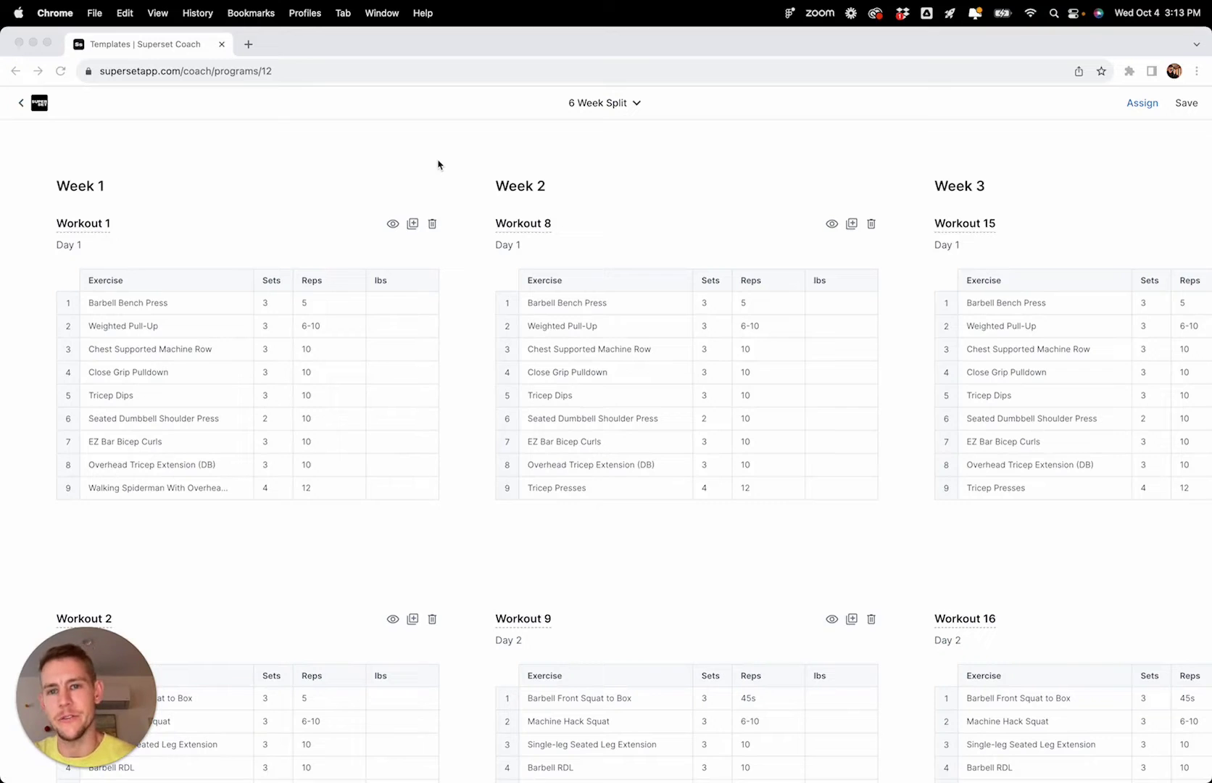
Step: Replace Workout 1's third exercise with Machine Chest Supported Row
left_click(437, 166)
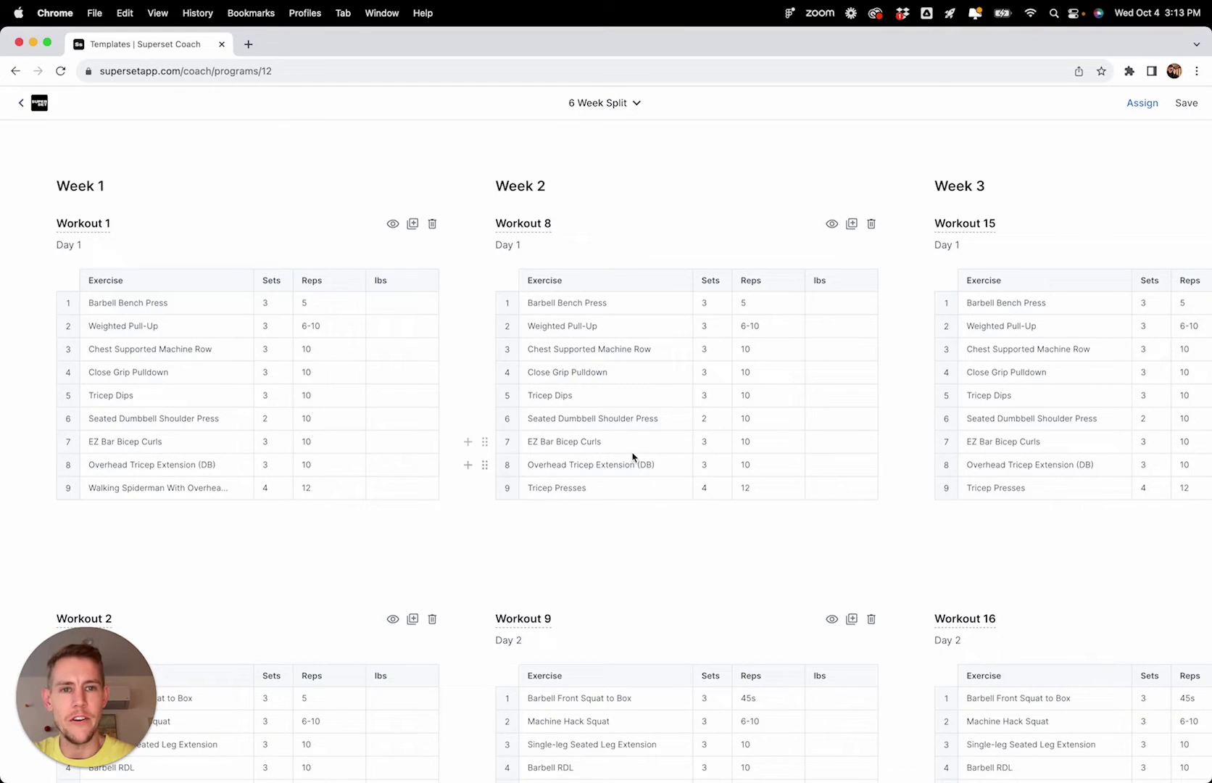
scroll(633, 458, "right", 10)
scroll(633, 458, "left", 6)
scroll(916, 401, "left", 5)
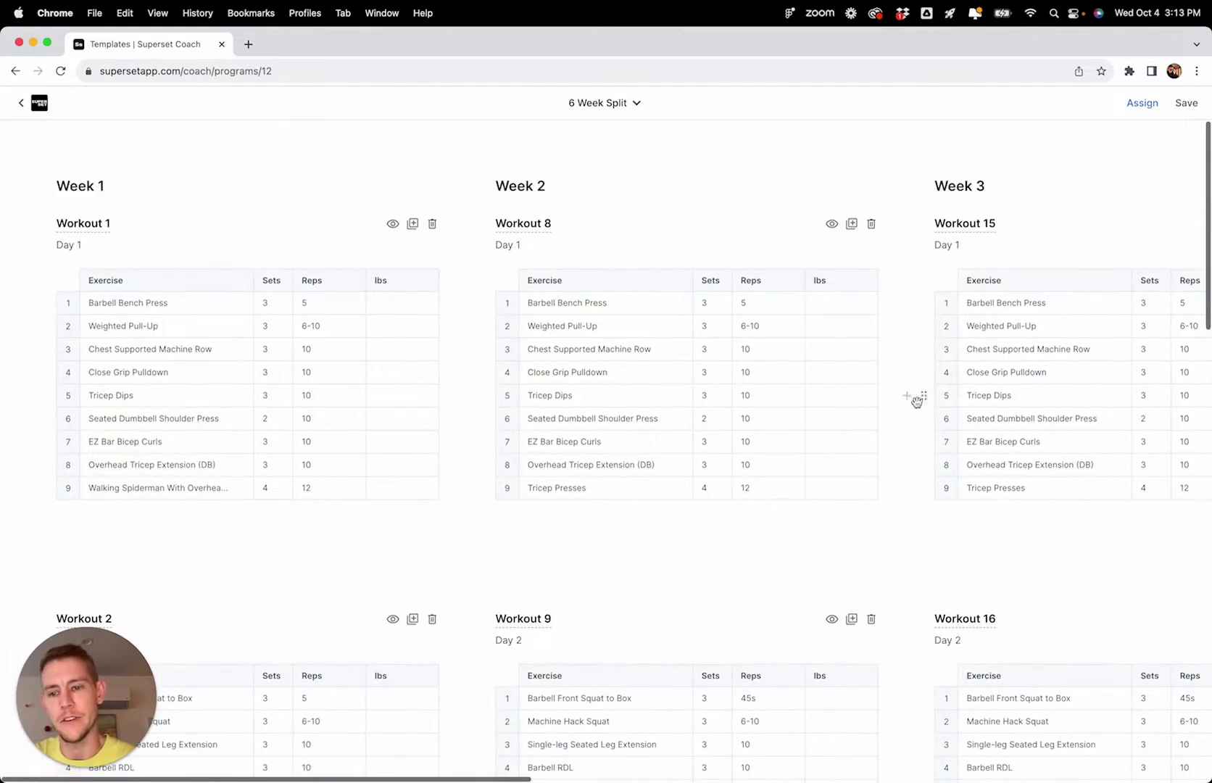
scroll(798, 395, "right", 10)
scroll(798, 395, "left", 8)
scroll(797, 395, "left", 2)
scroll(441, 466, "down", 3)
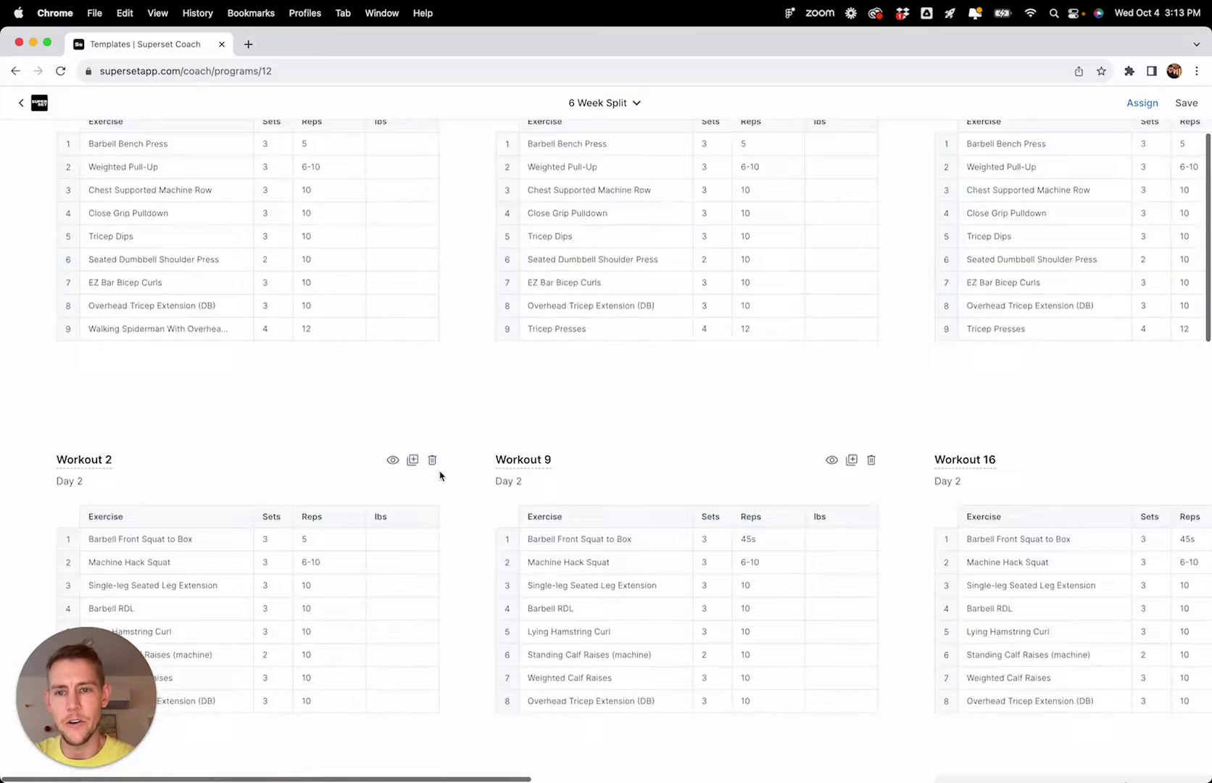
scroll(441, 474, "down", 5)
scroll(392, 438, "up", 8)
left_click(157, 348)
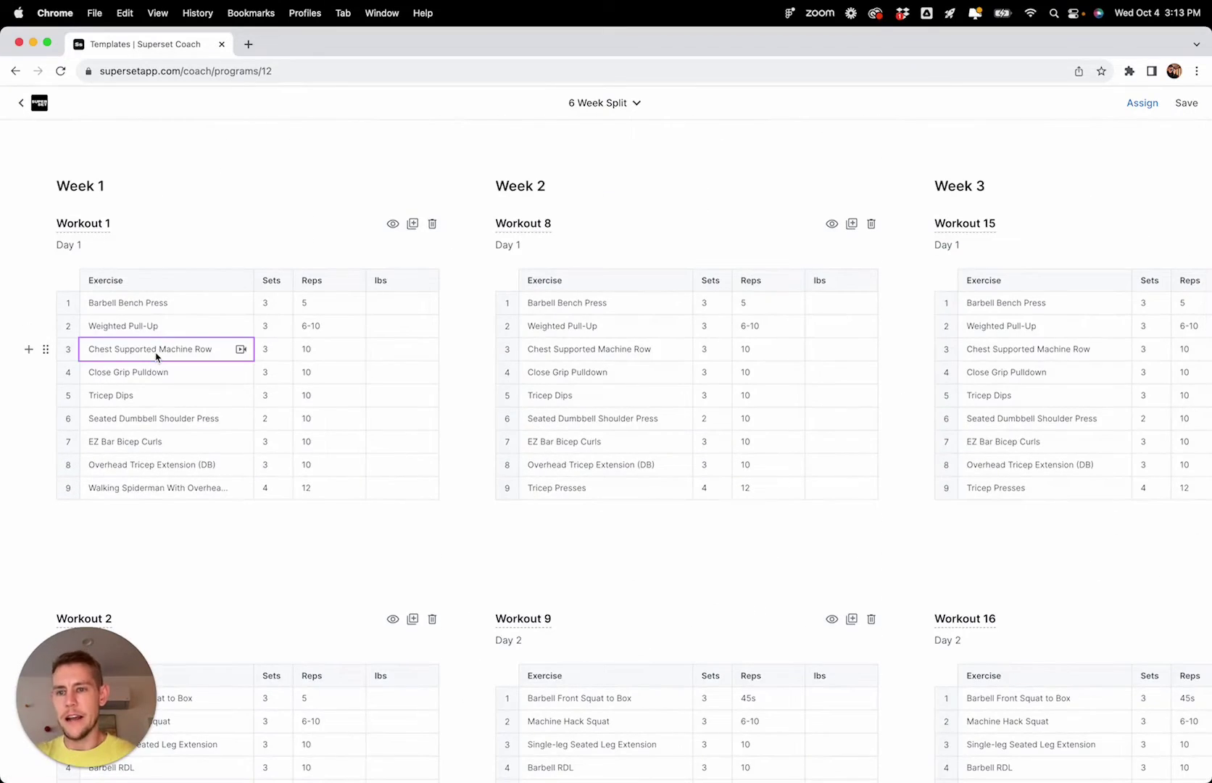
key("BackSpace")
type("Support")
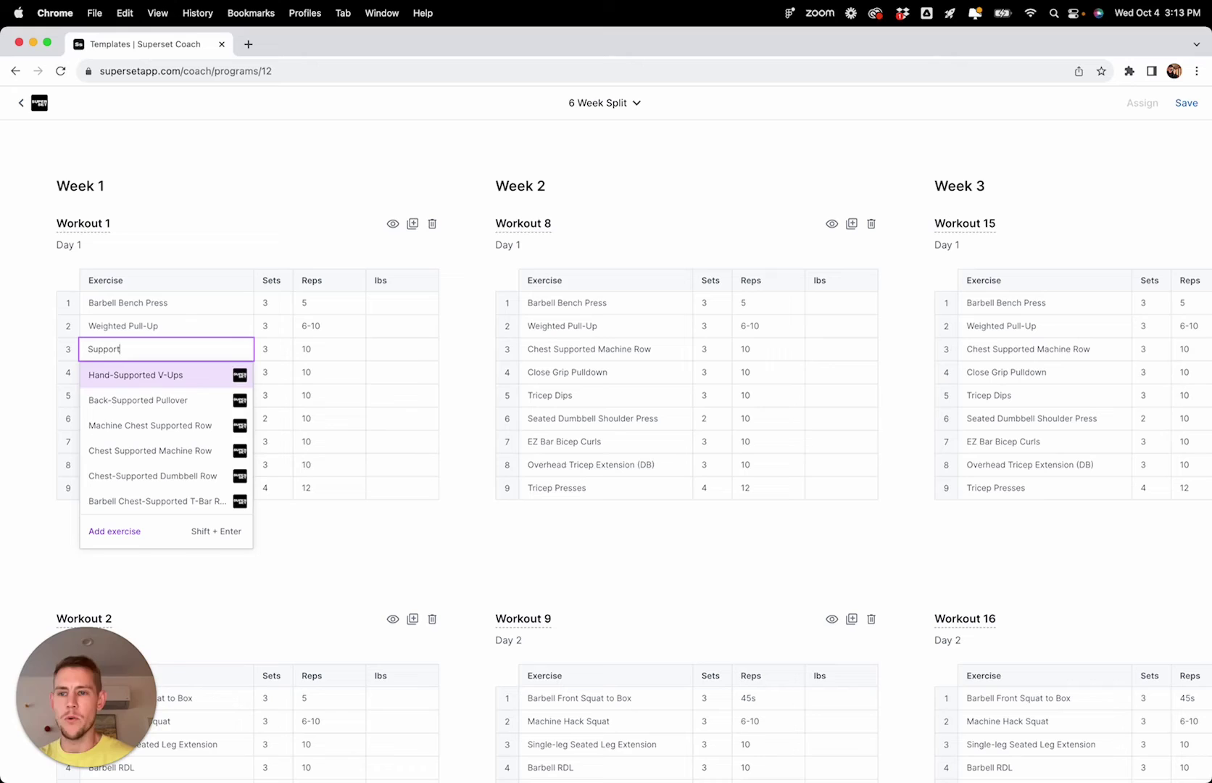
key("Down")
key("Down")
key("Return")
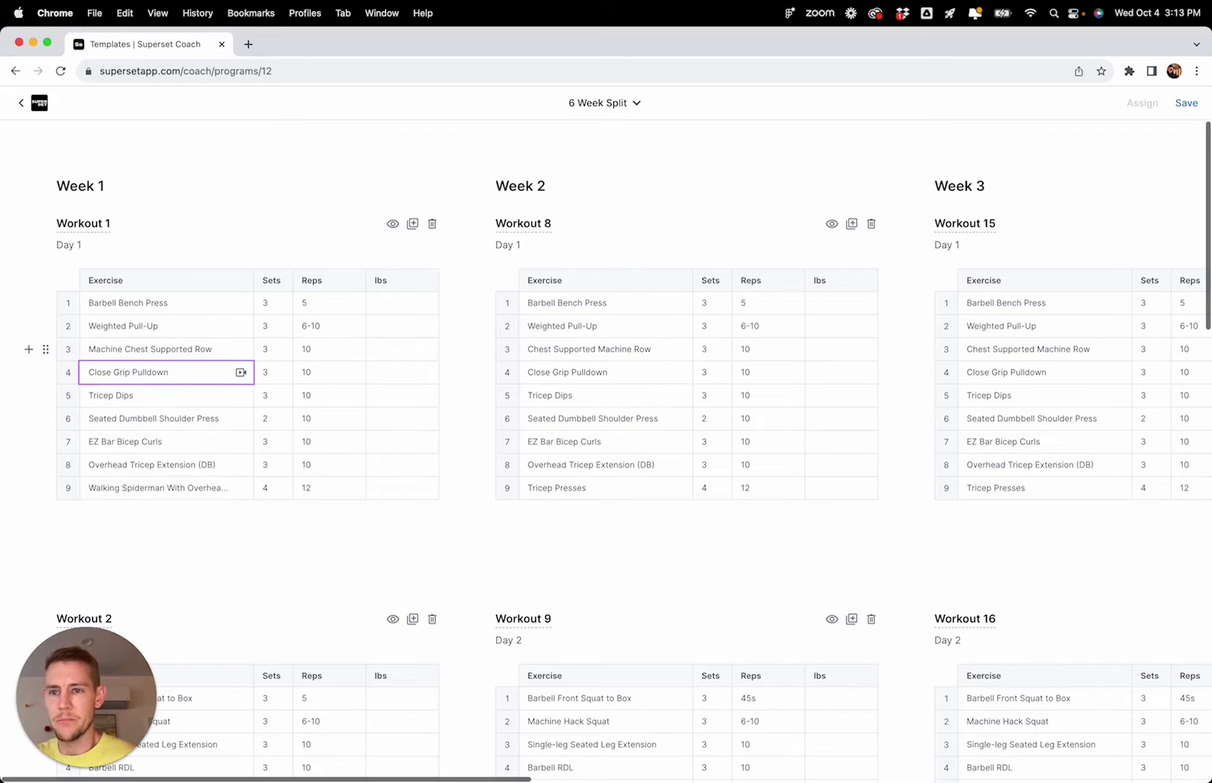
Step: Replace the fourth exercise, Close Grip Pulldown, with Tempo Push Up
key("Down")
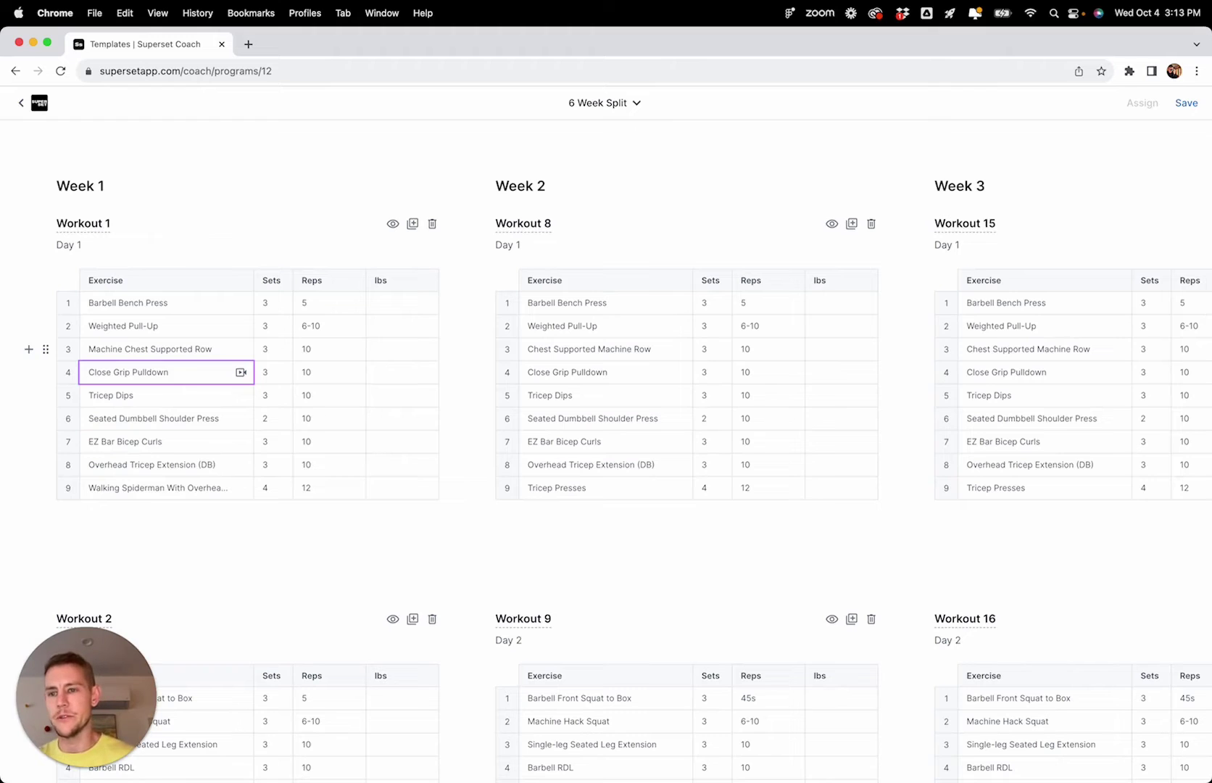
key("BackSpace")
type("Push up")
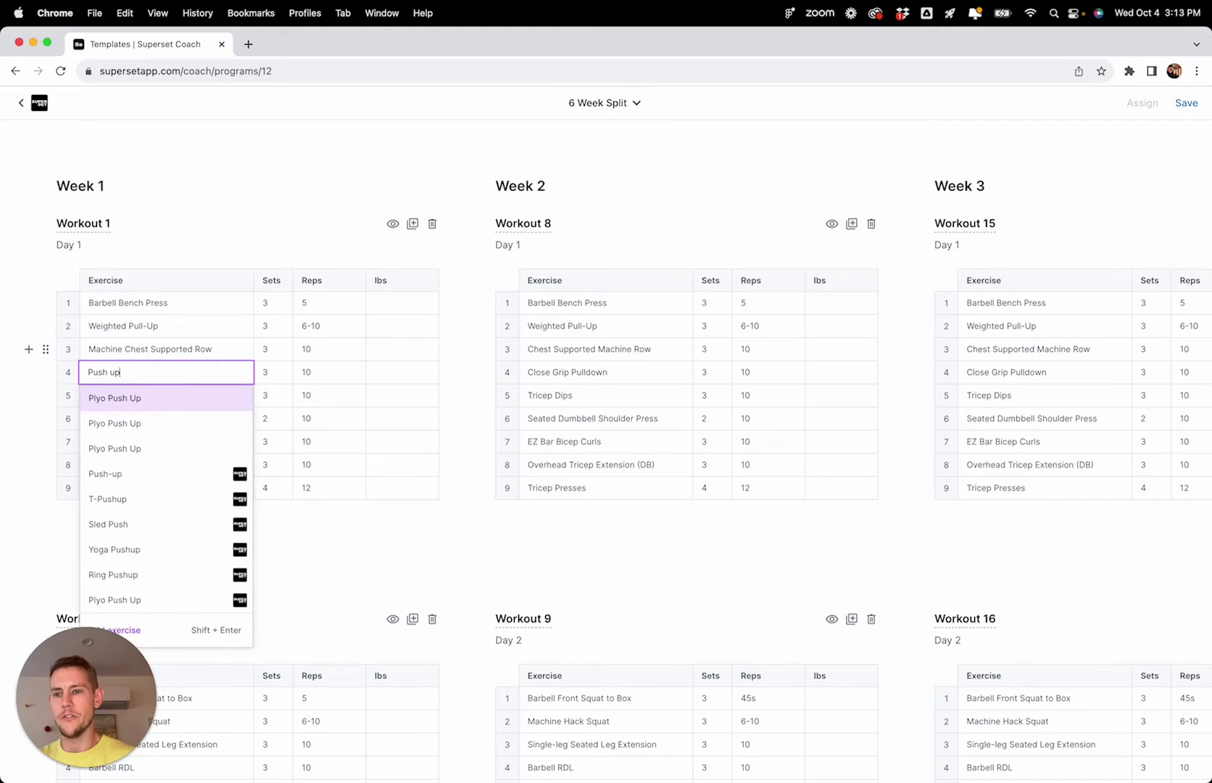
key("Down")
key("Down")
key("Down")
key("Down")
key("Return")
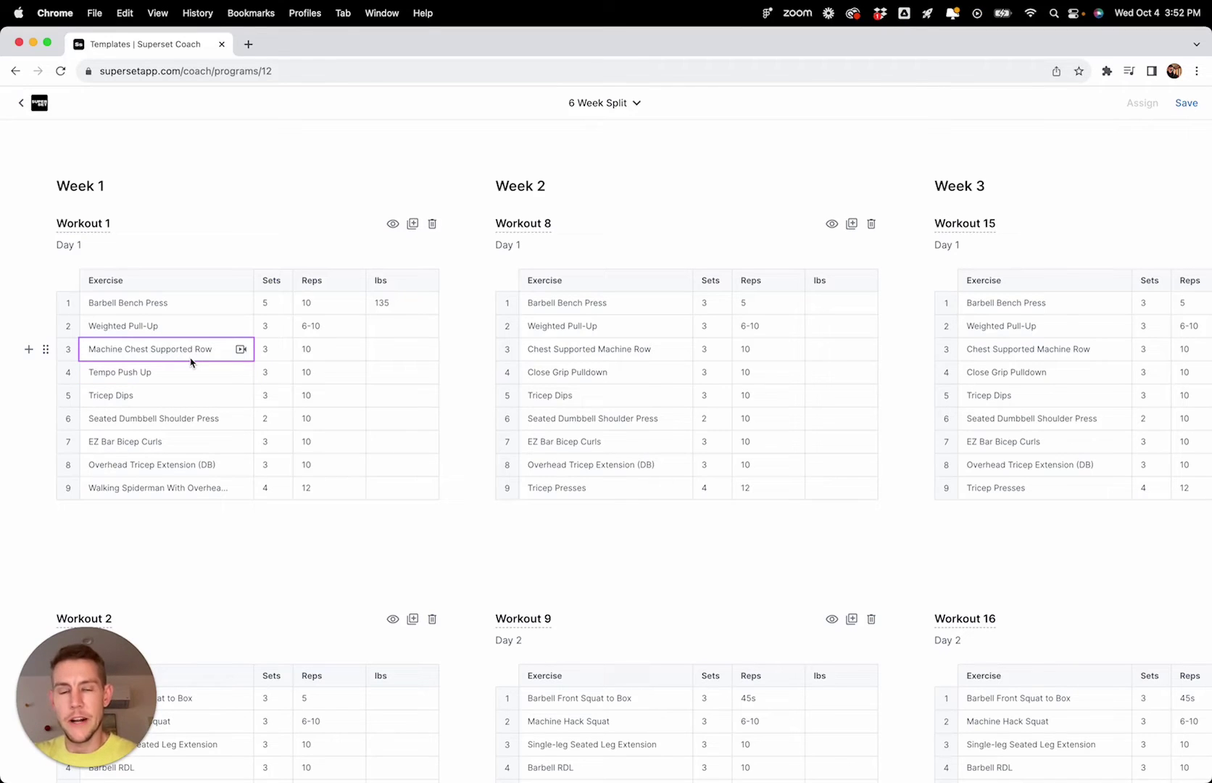
Step: Clear the third exercise and start creating a new custom exercise
key("BackSpace")
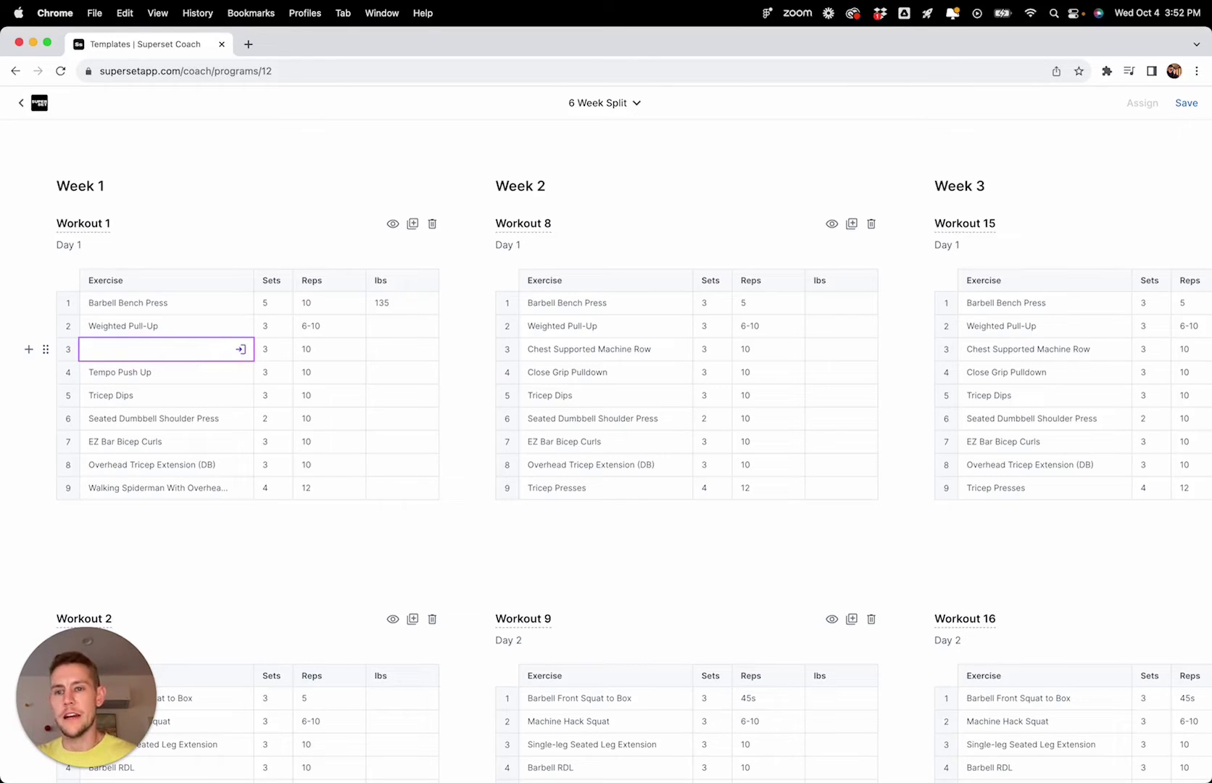
type("Name of exercise")
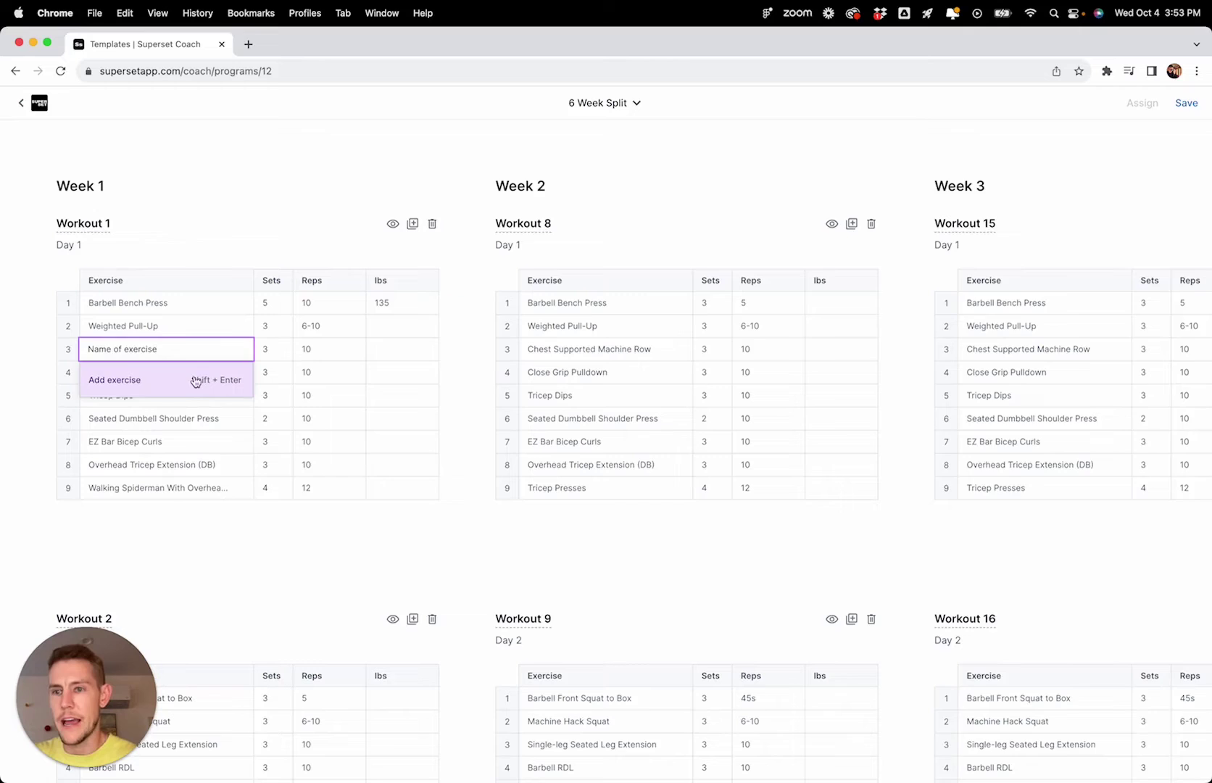
left_click(178, 381)
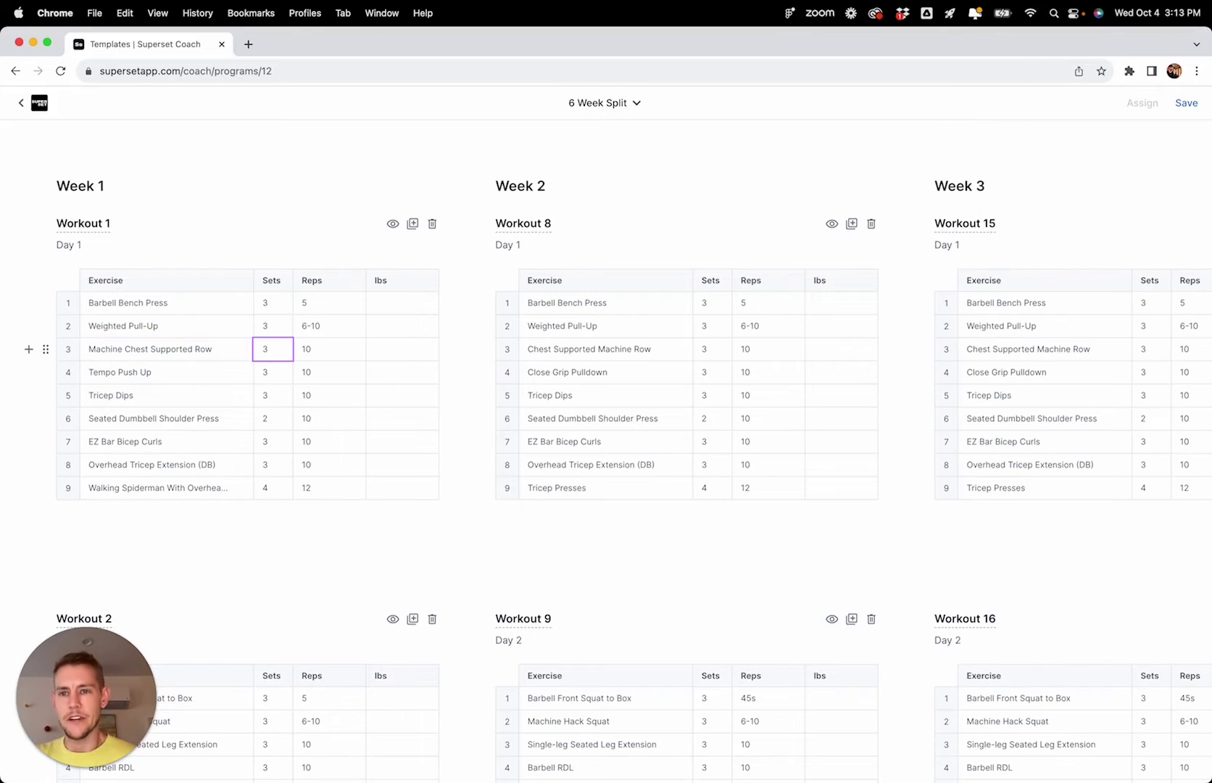
key("Return")
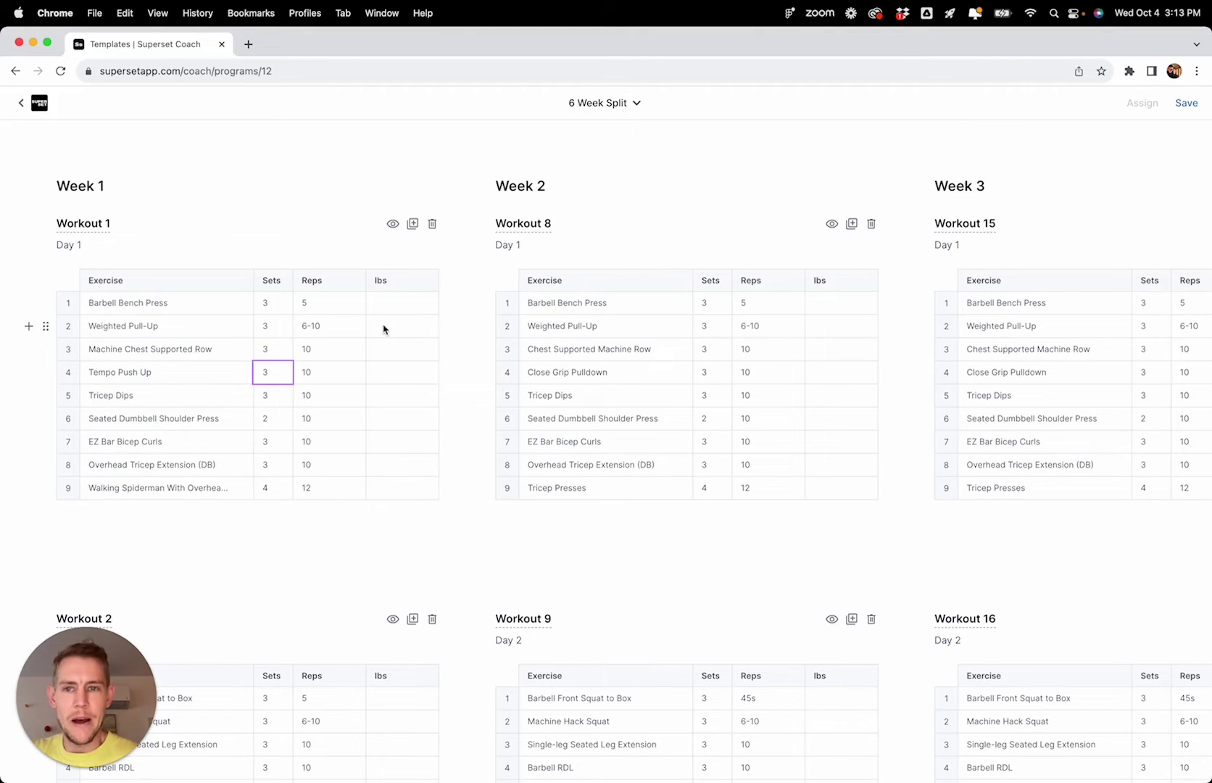
Step: Preview Workout 1, then give Barbell Bench Press 5 sets, 10 reps and 135 lbs
left_click(393, 225)
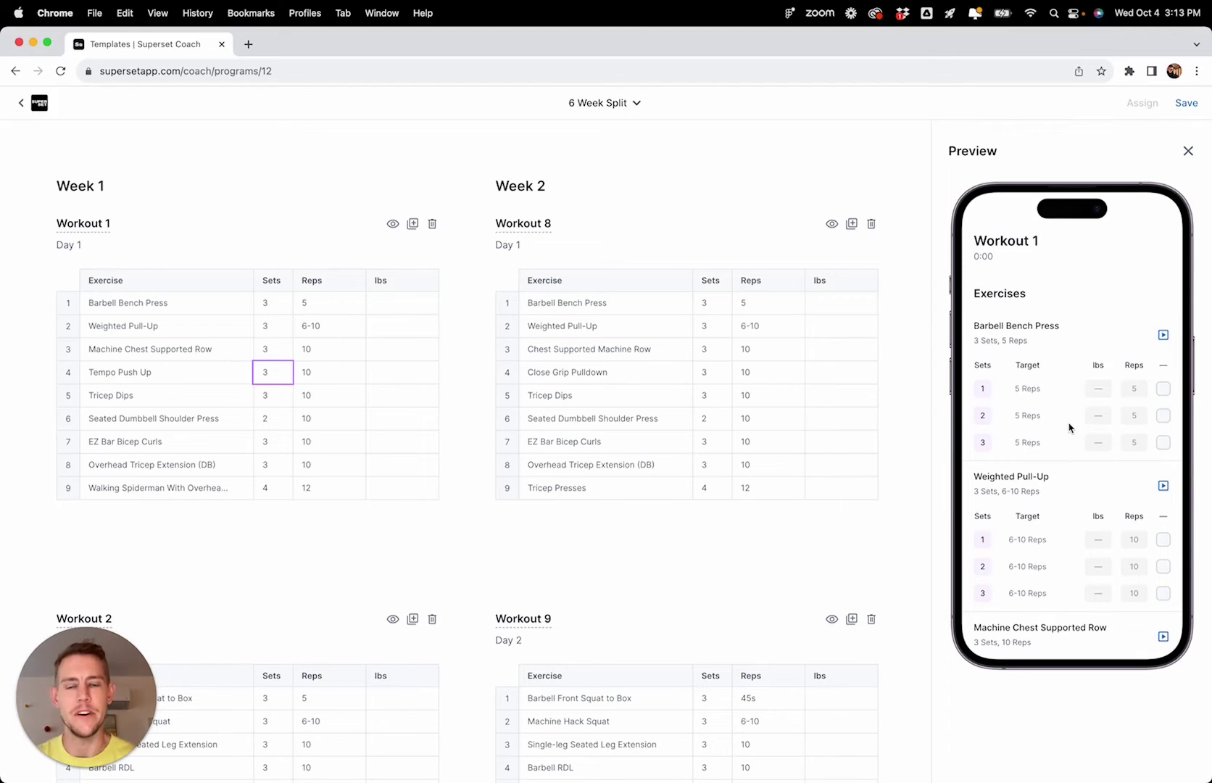
left_click(274, 304)
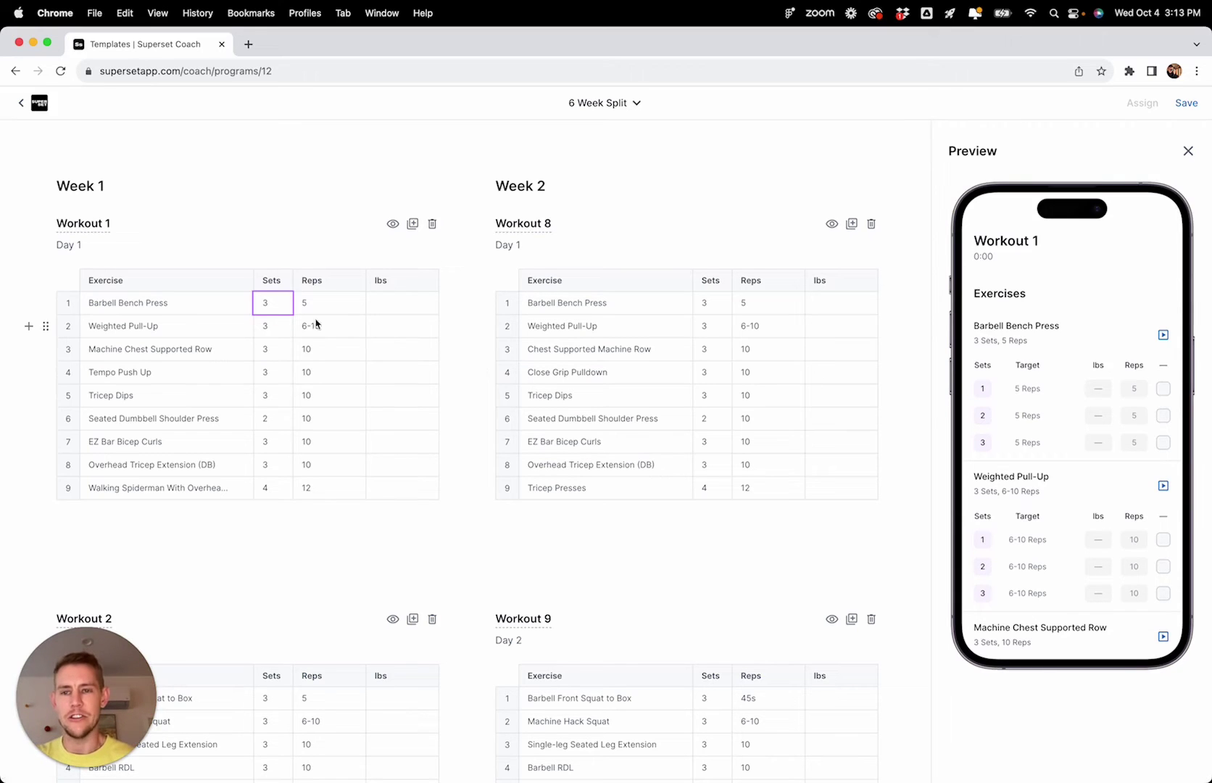
type("5")
key("Tab")
type("10")
key("Return")
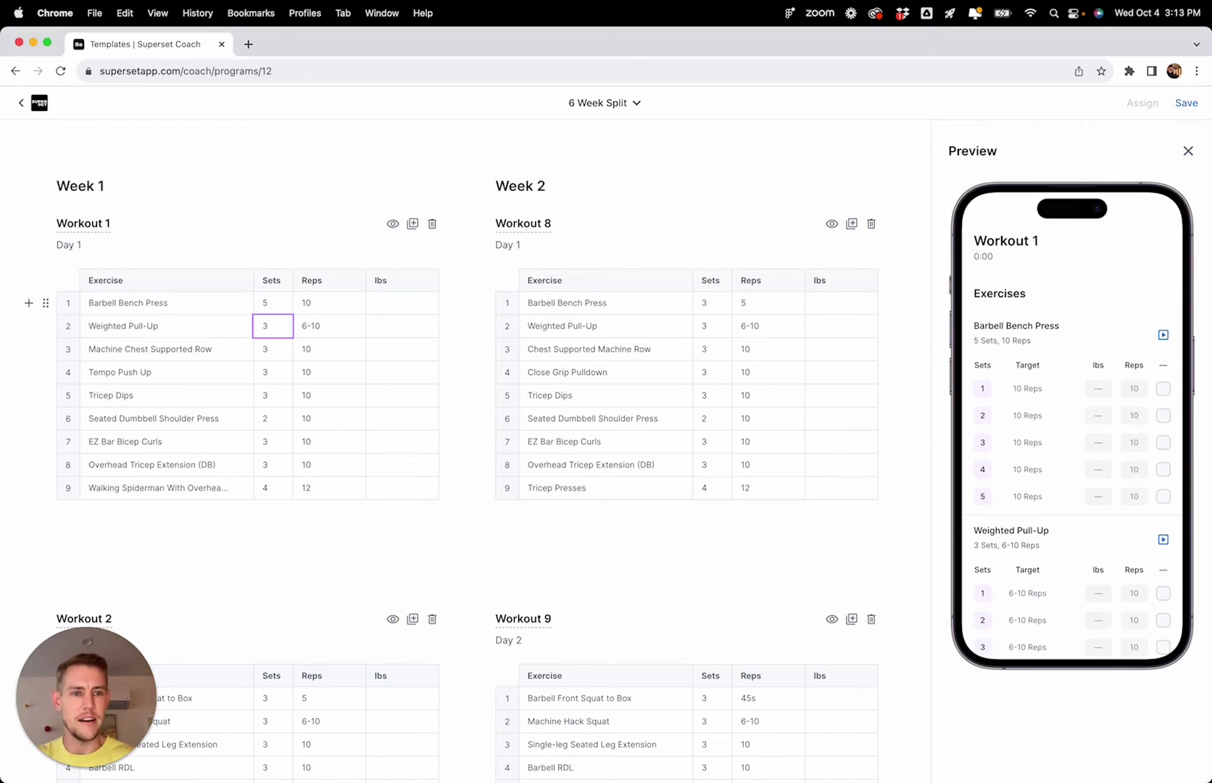
left_click(379, 303)
type("135")
key("Return")
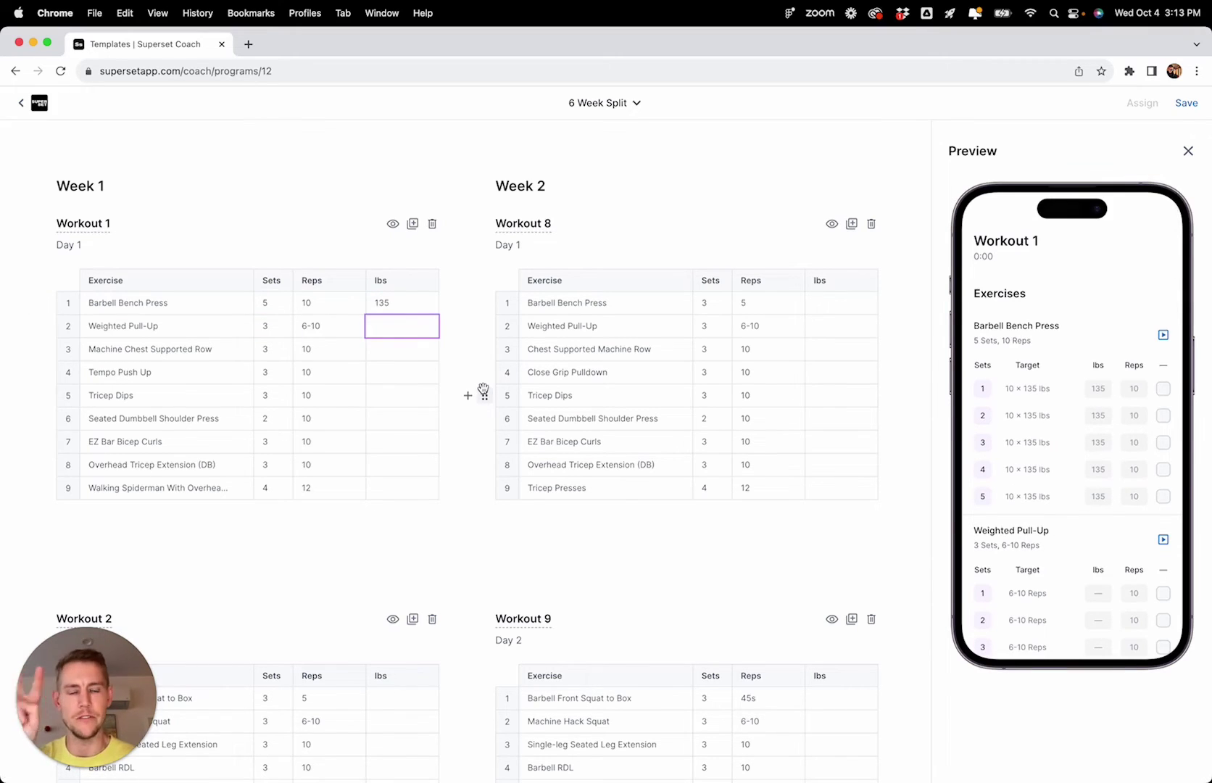
Step: Replace row 3 with Push Up to Reach and group it with Weighted Pull-Up
left_click(198, 331)
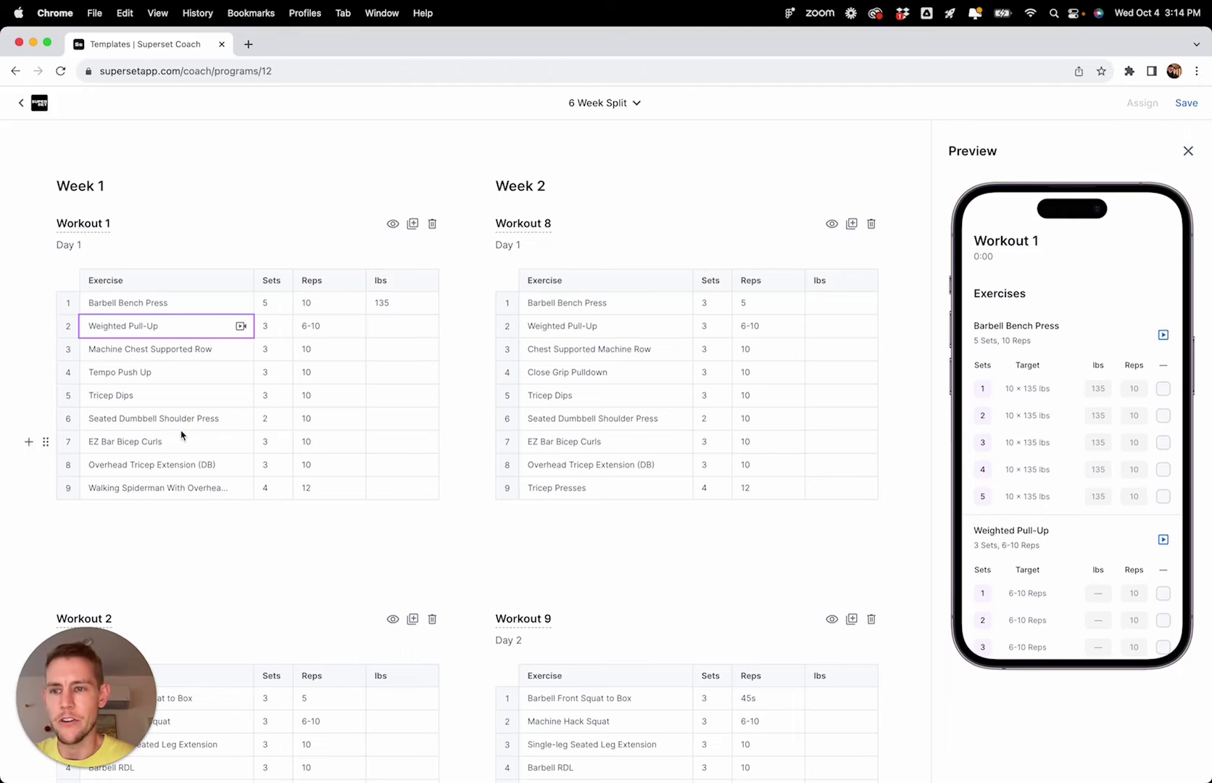
left_click(157, 352)
type("Push up")
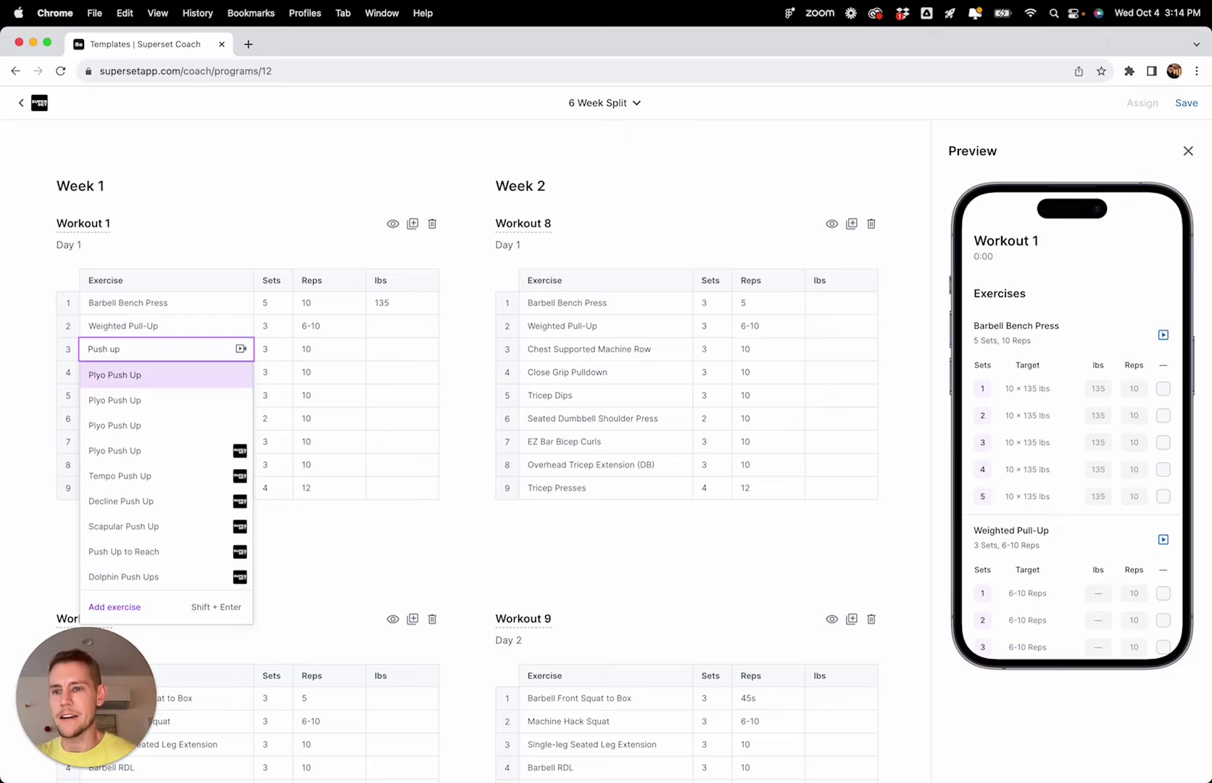
key("Down")
key("Down")
key("Down")
key("Down")
key("Down")
key("Down")
key("Down")
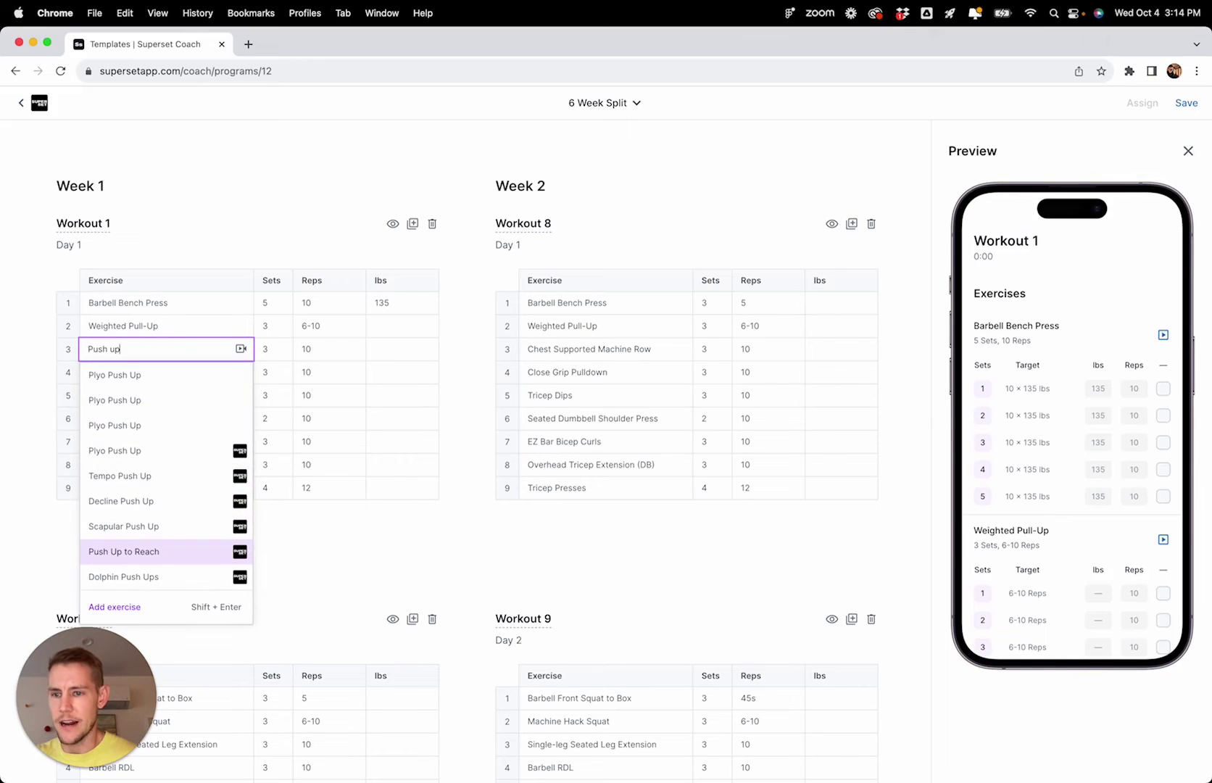
key("Return")
key("Up")
key("Up")
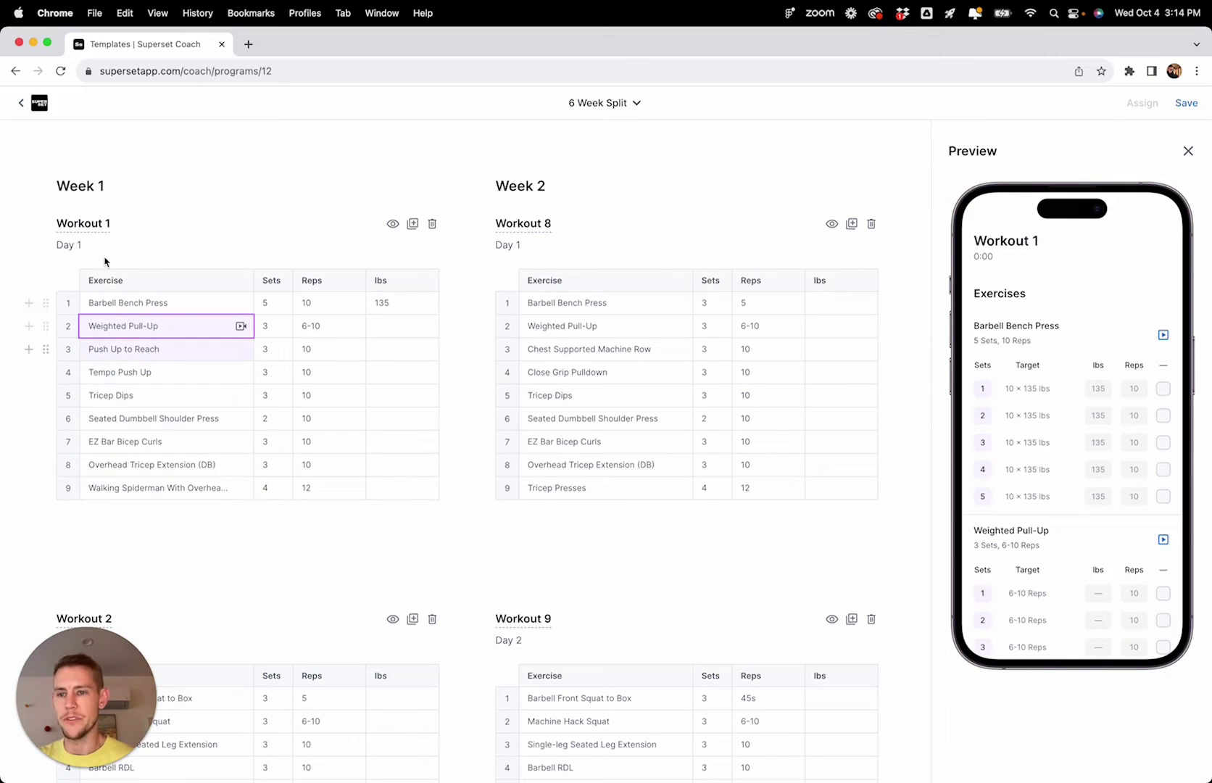
mouse_move(168, 349)
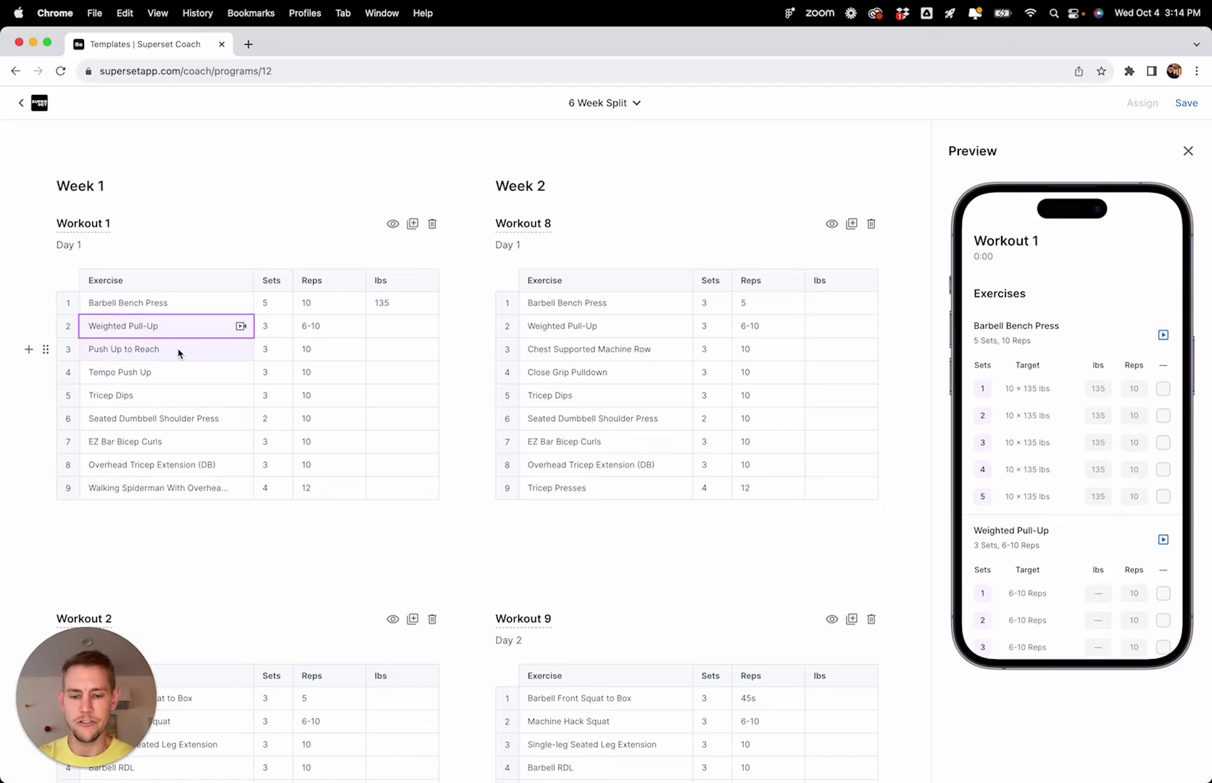
key("super+g")
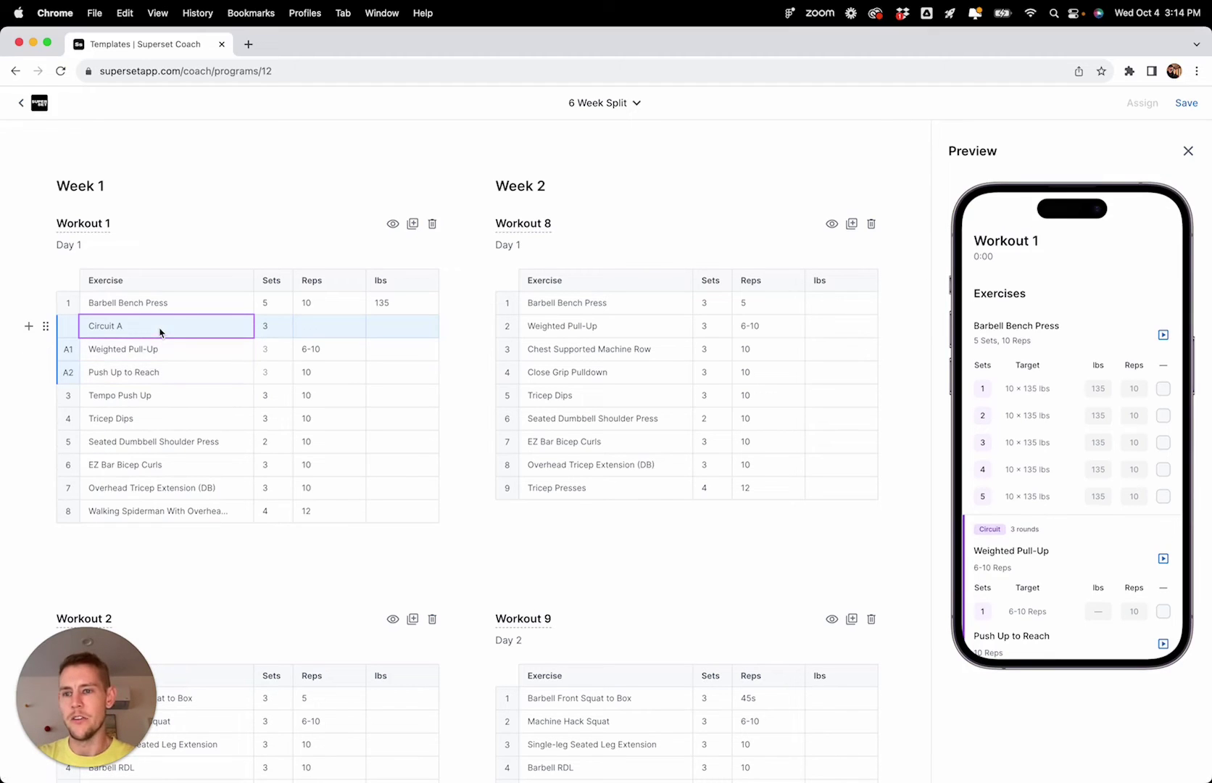
Step: Ungroup Circuit A, then group Weighted Pull-Up, Push Up to Reach and Tempo Push Up
left_click(46, 326)
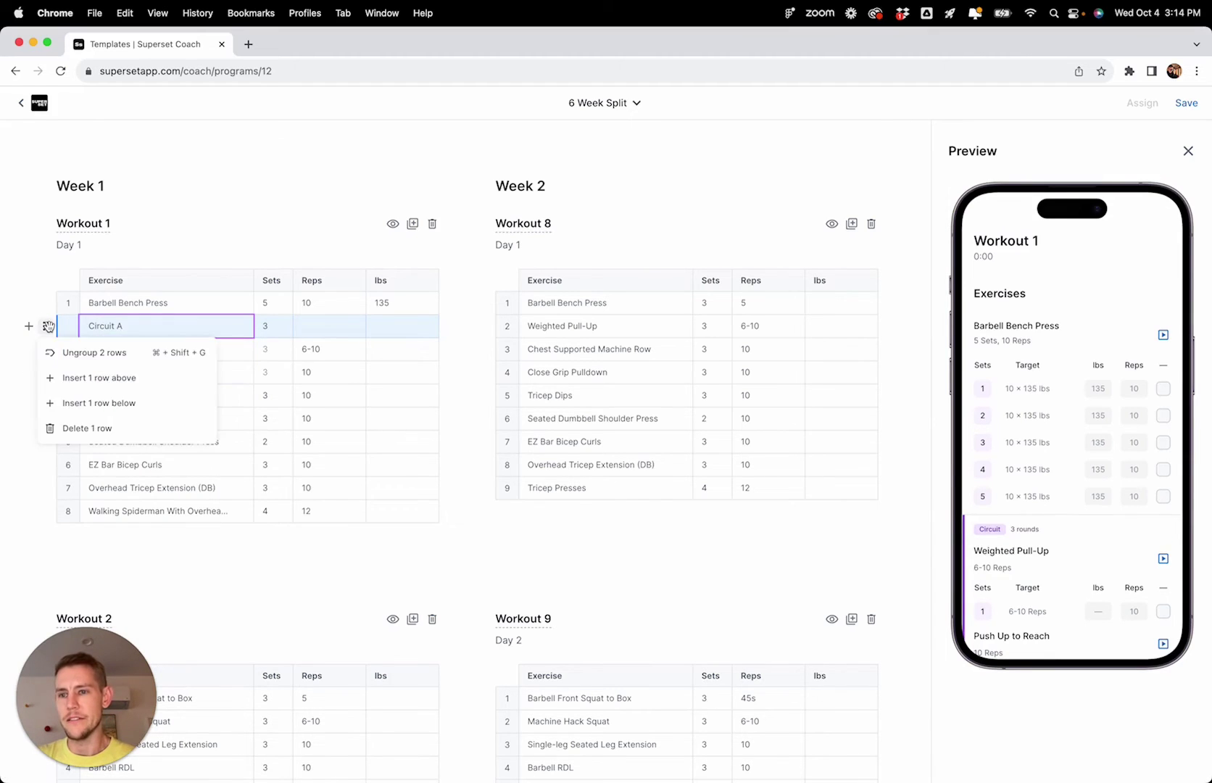
left_click(71, 352)
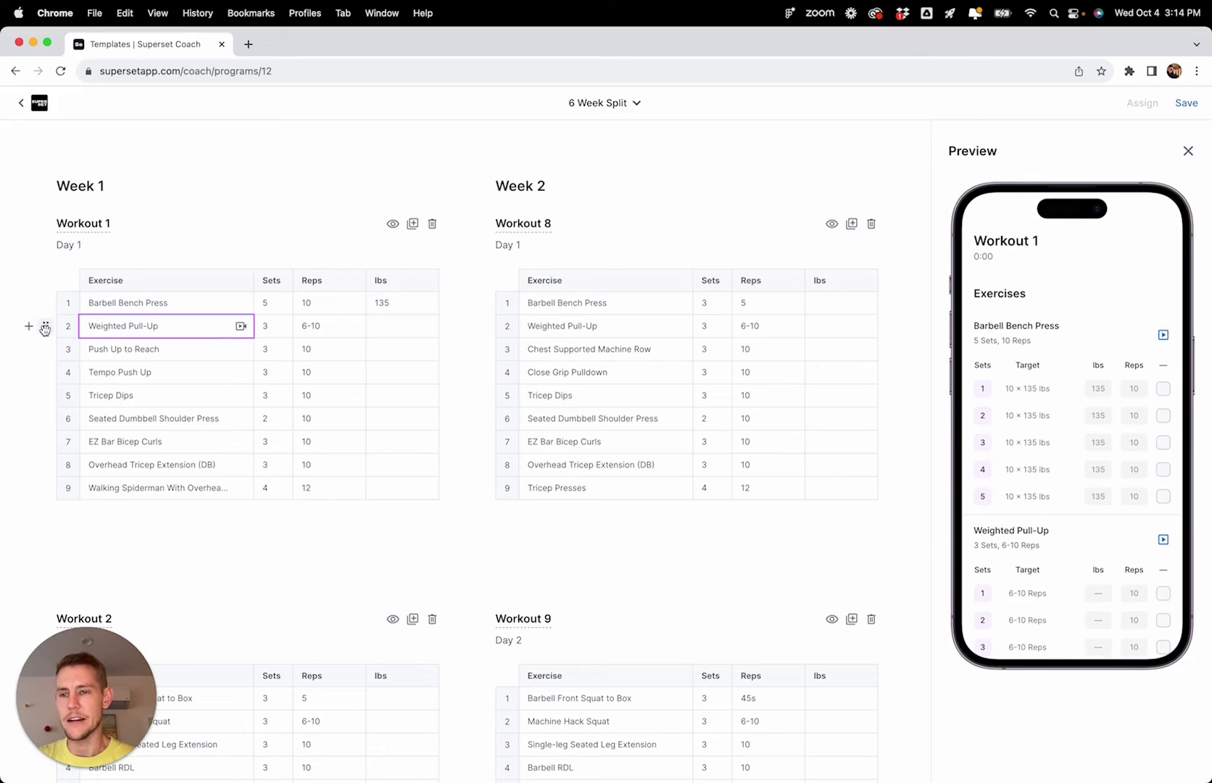
left_click(117, 357)
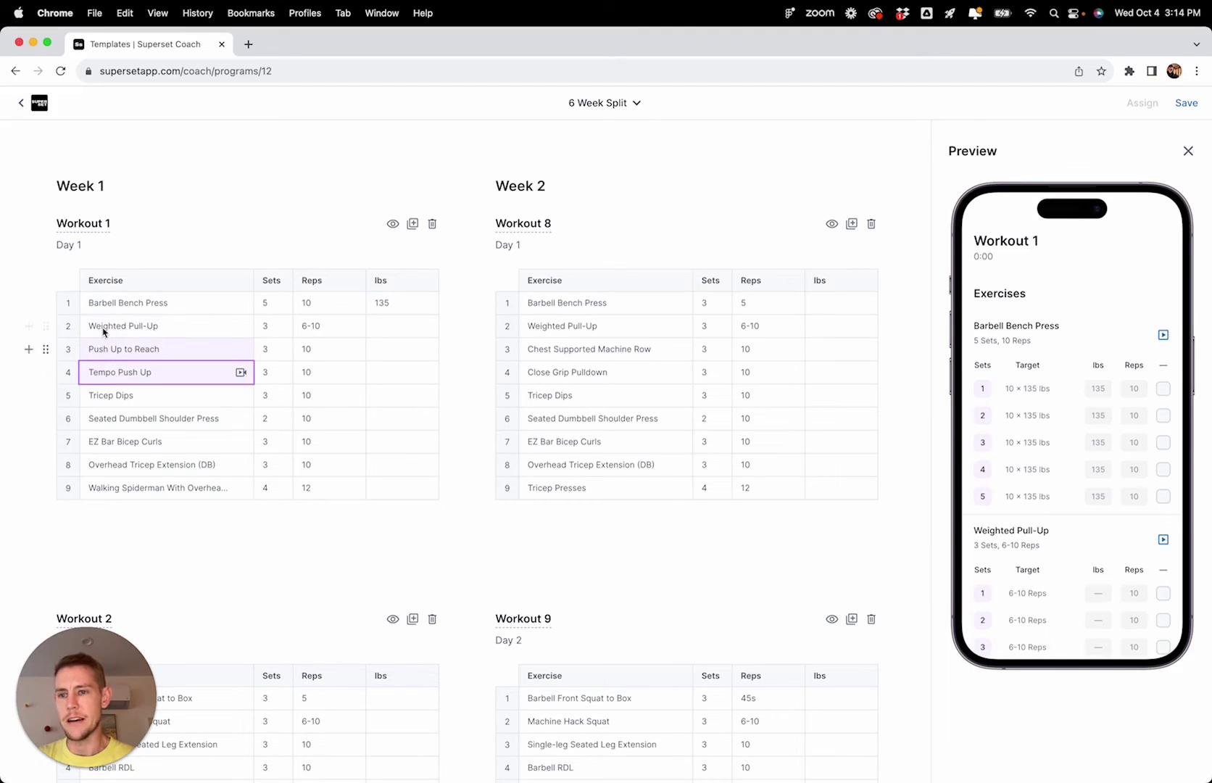
left_click(103, 331)
left_click(111, 374, "shift")
left_click(46, 371)
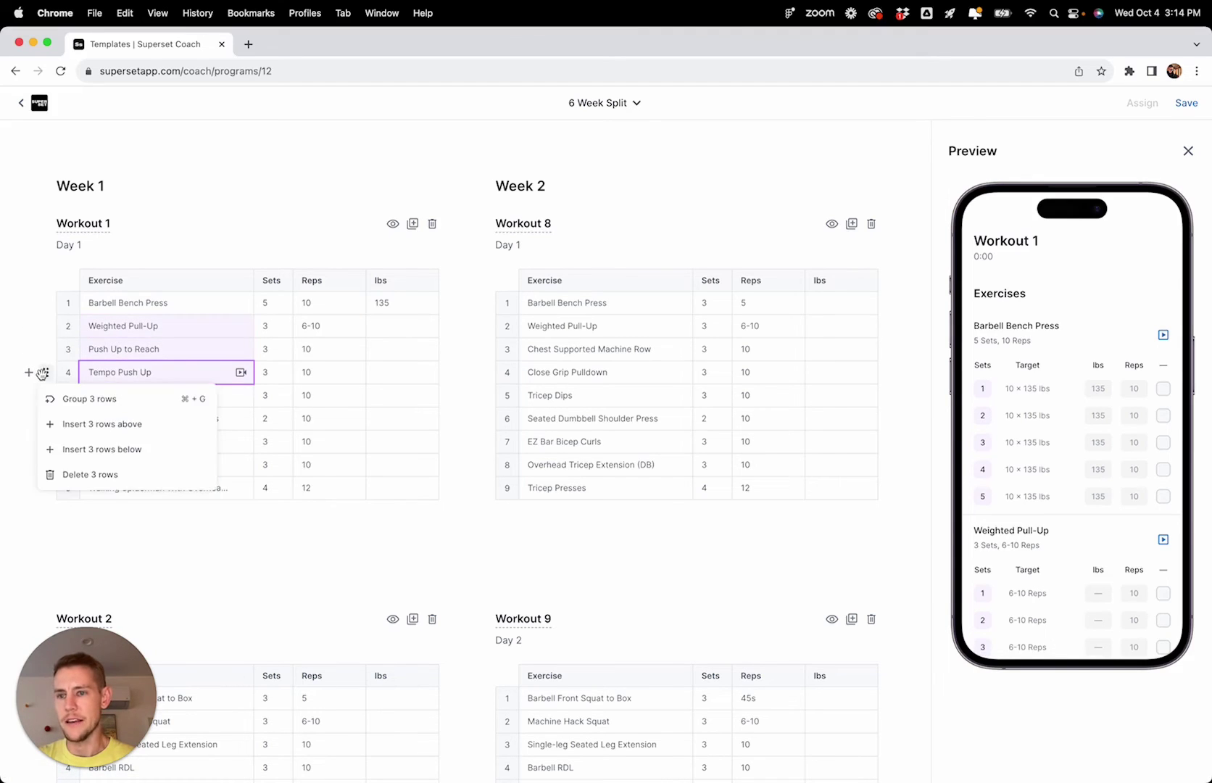
left_click(80, 405)
mouse_move(171, 349)
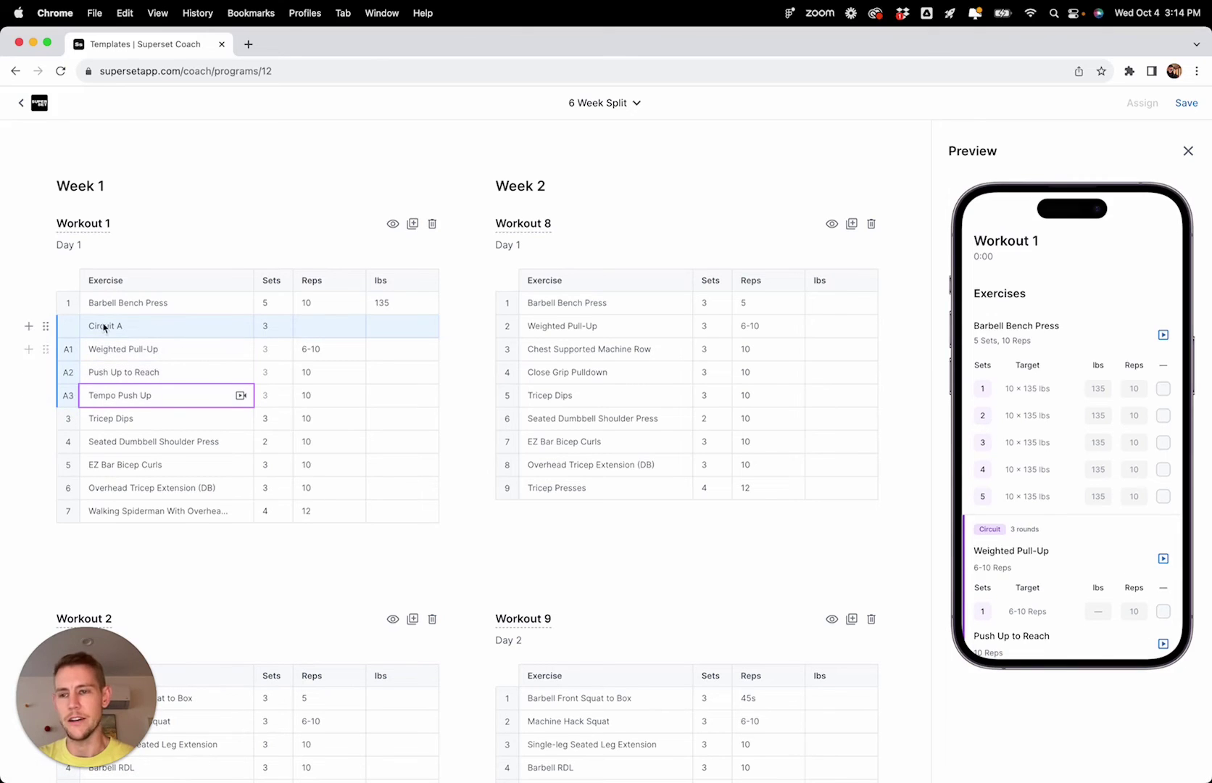
left_click(105, 327)
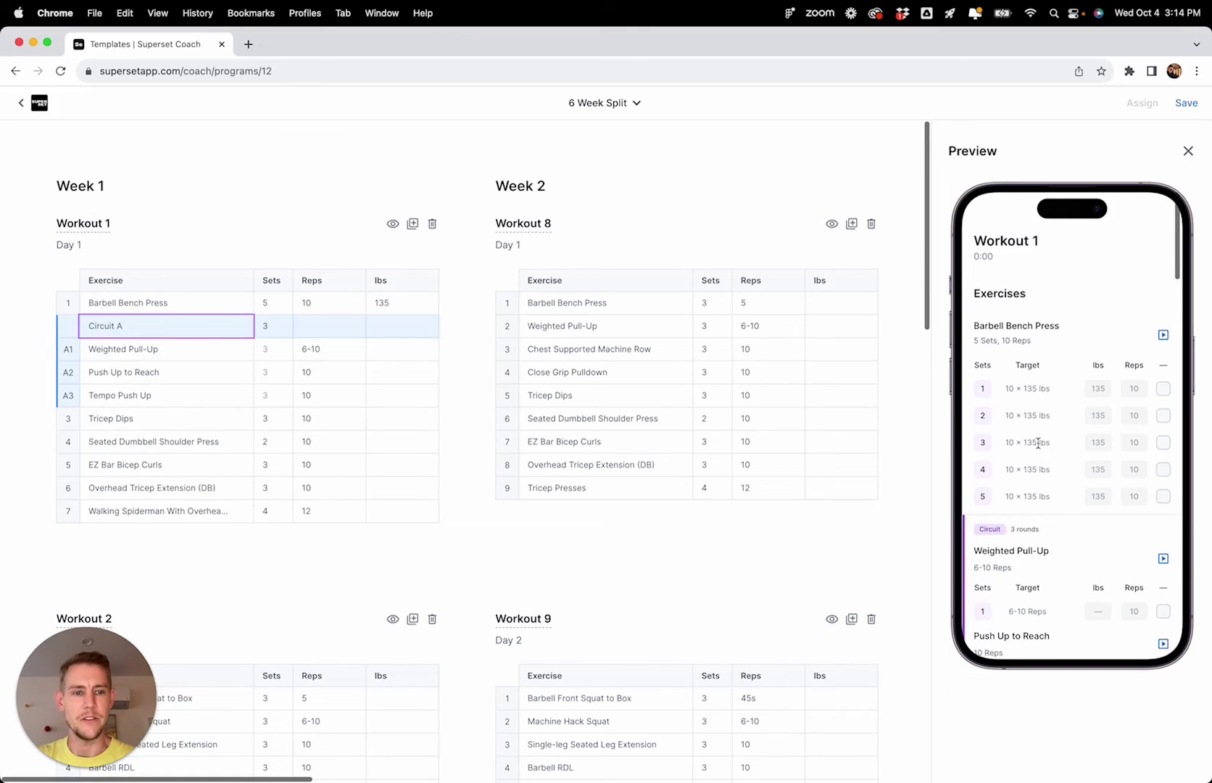
scroll(1035, 441, "down", 5)
scroll(1085, 400, "up", 1)
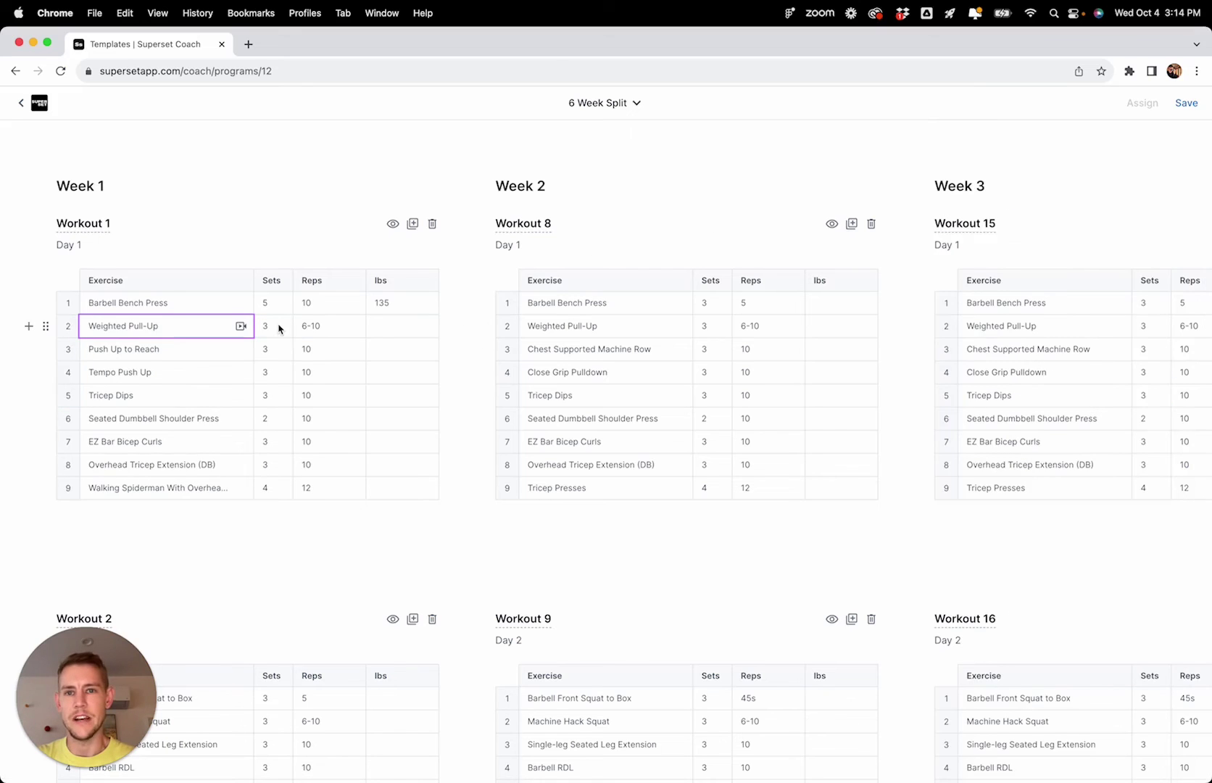
Step: Save the program, then open and close the assign-to-client dialog
left_click(1183, 104)
left_click(1143, 104)
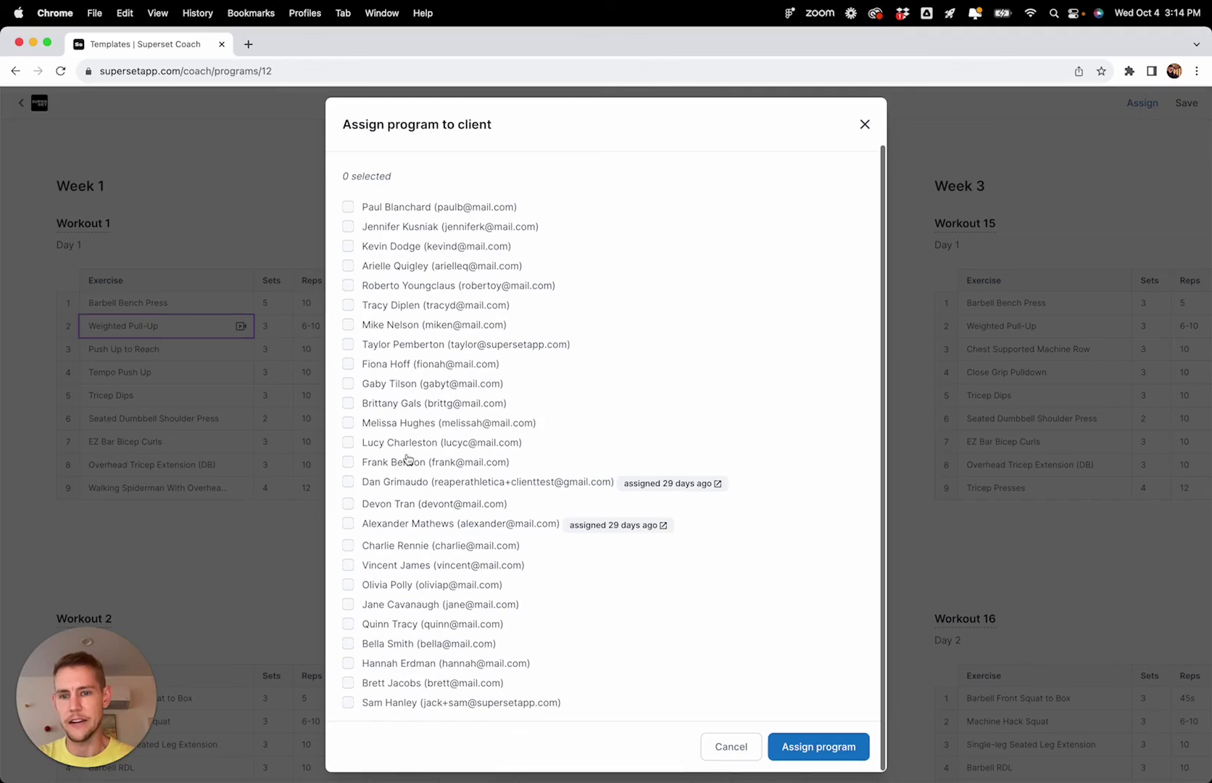
scroll(426, 443, "up", 2)
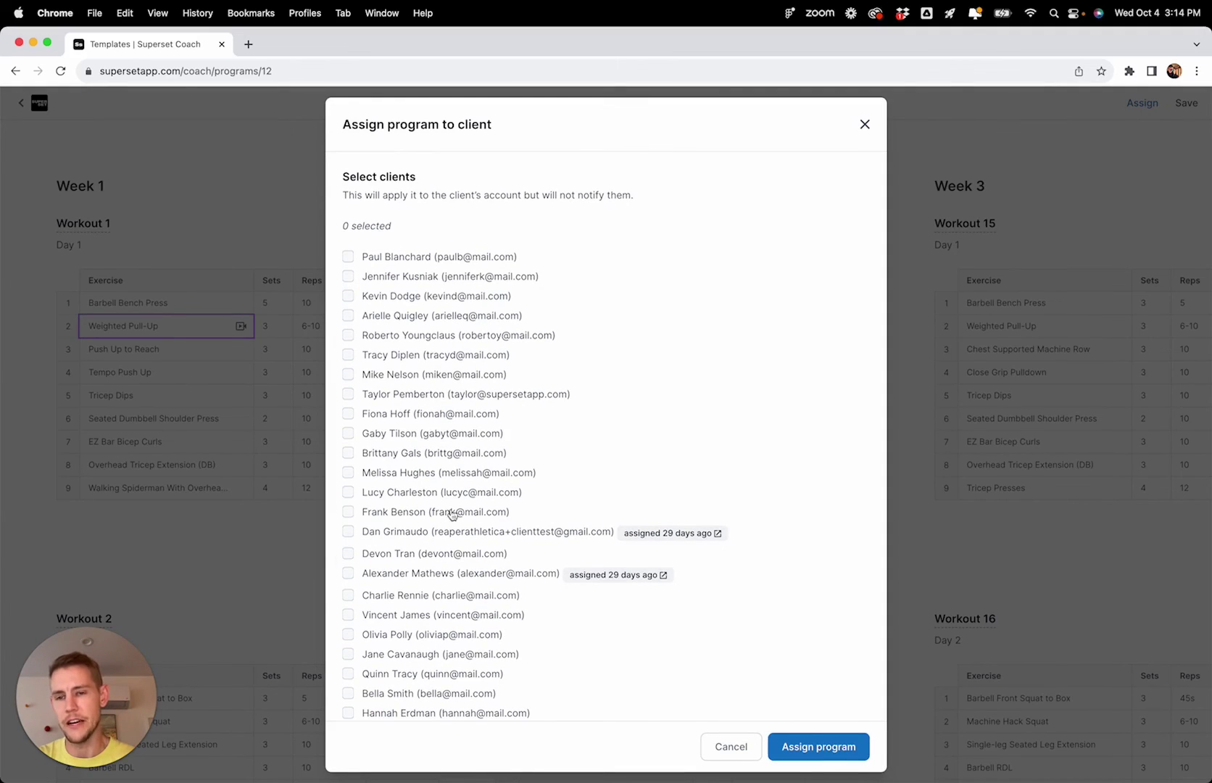
left_click(865, 124)
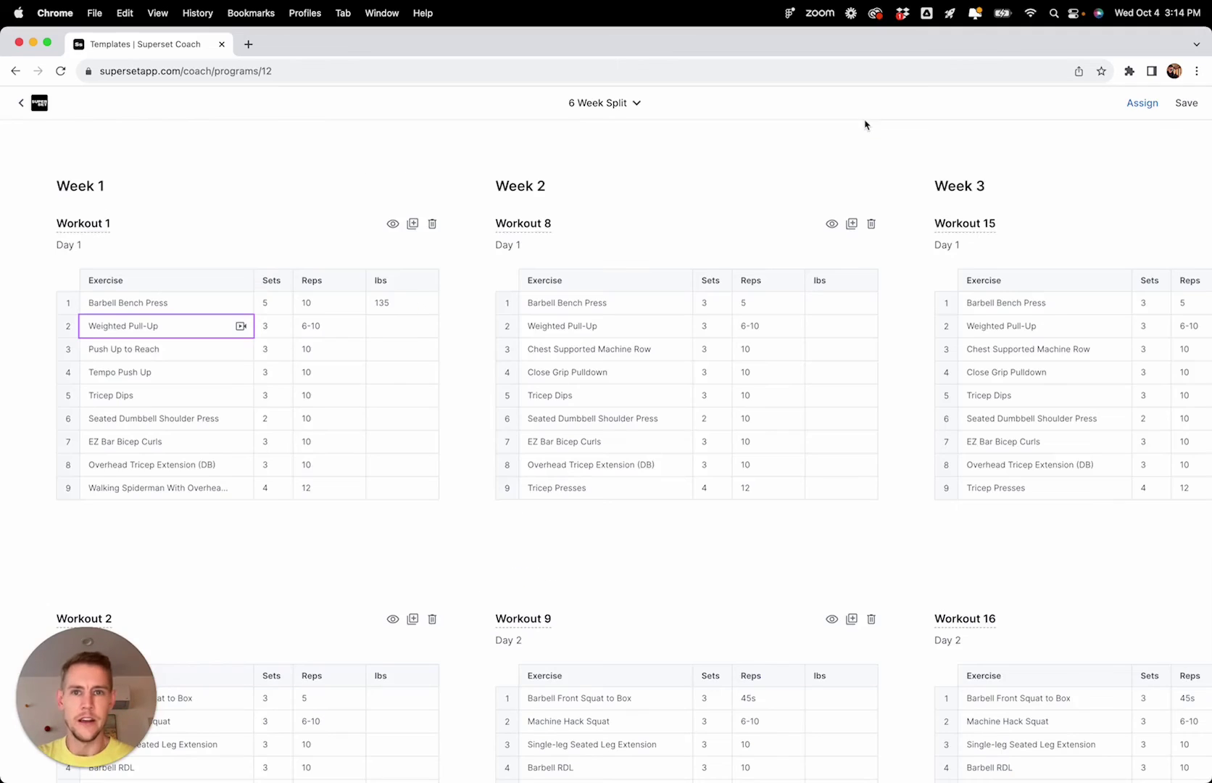
Step: Select the Workout 1 title and add an empty workout below Workout 5
double_click(590, 102)
left_click(594, 213)
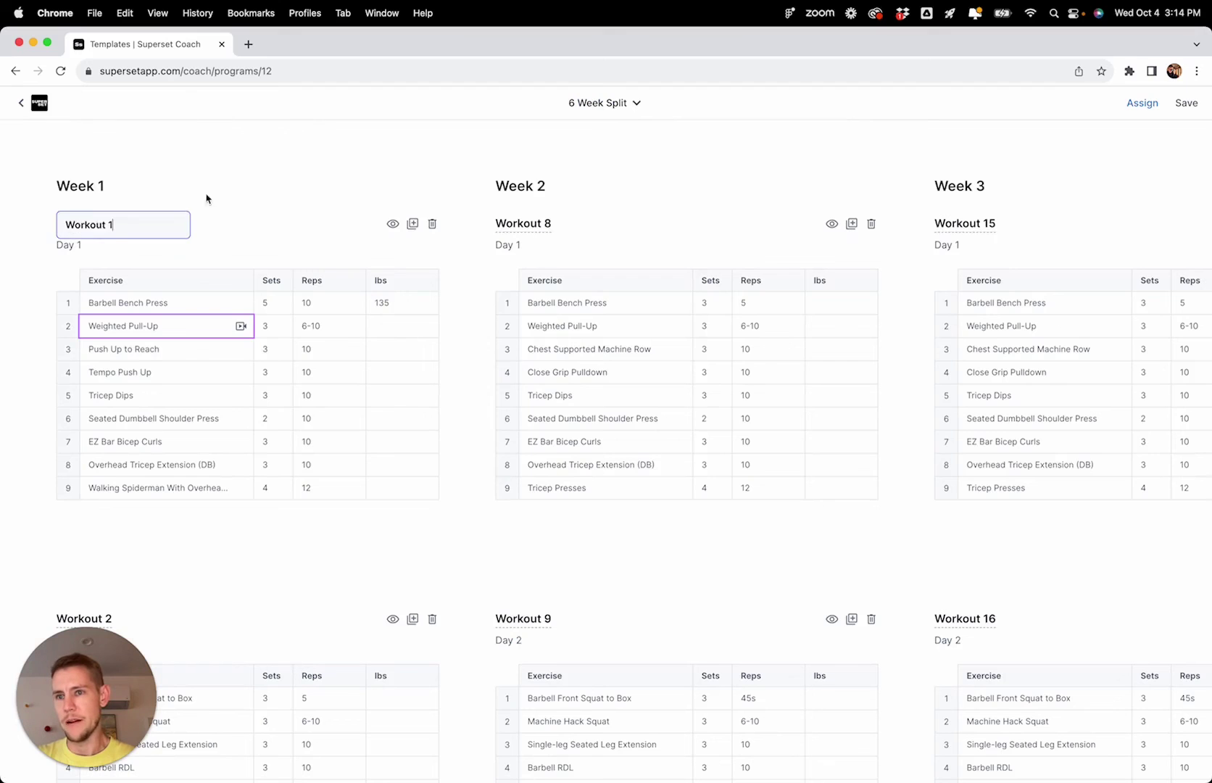
scroll(344, 333, "right", 3)
scroll(344, 333, "right", 10)
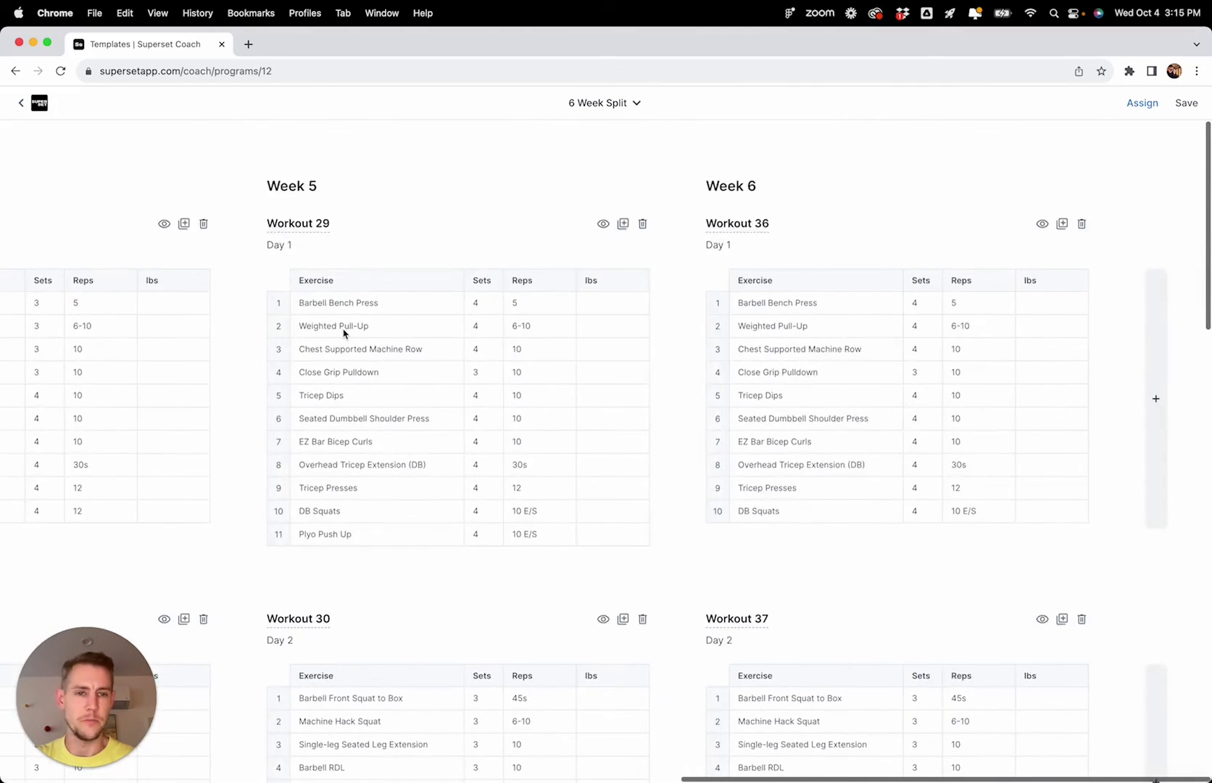
scroll(343, 332, "left", 10)
scroll(343, 333, "left", 3)
scroll(344, 332, "down", 15)
scroll(300, 501, "down", 2)
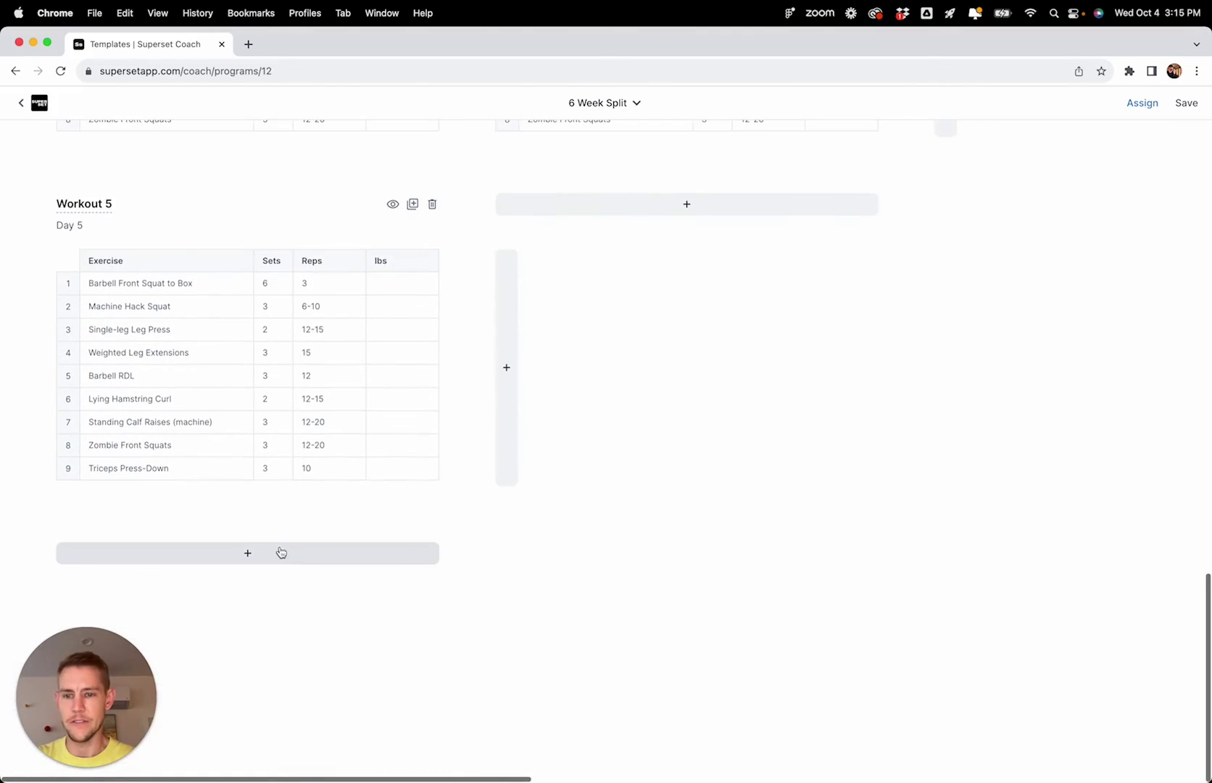
left_click(278, 552)
scroll(376, 576, "down", 3)
scroll(384, 549, "up", 20)
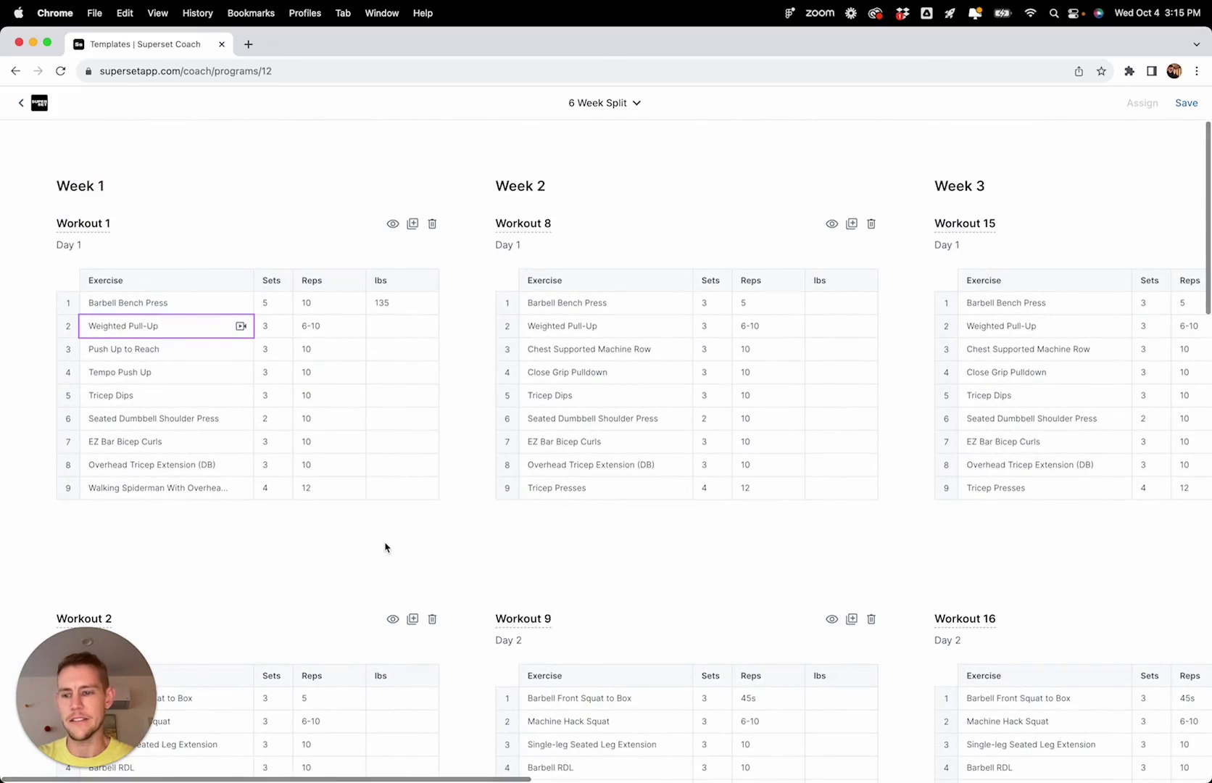